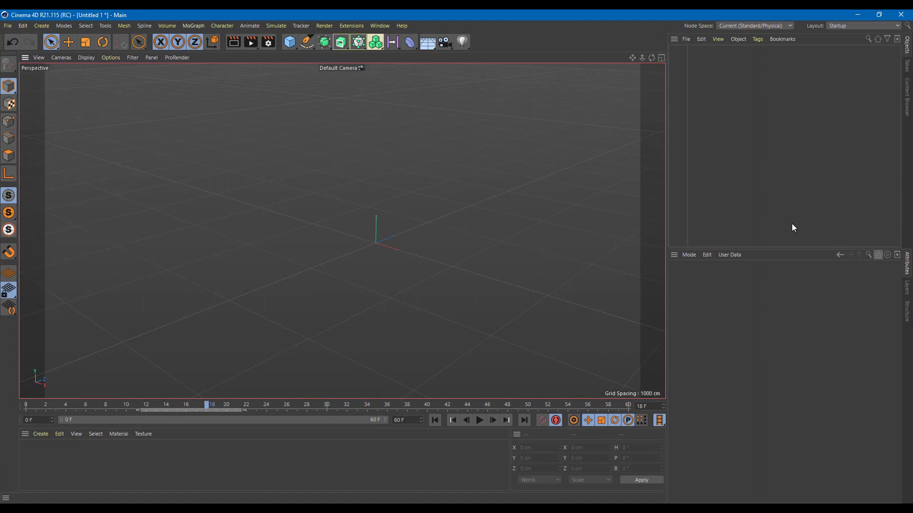
Tilt the empty view down onto the grid and bring up the primitive objects palette.
alt+drag(522, 265, 525, 294)
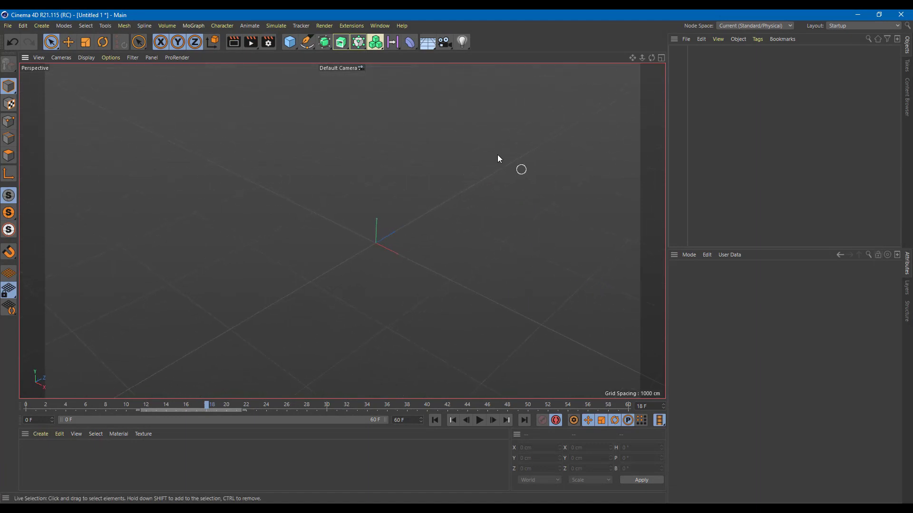
click(289, 42)
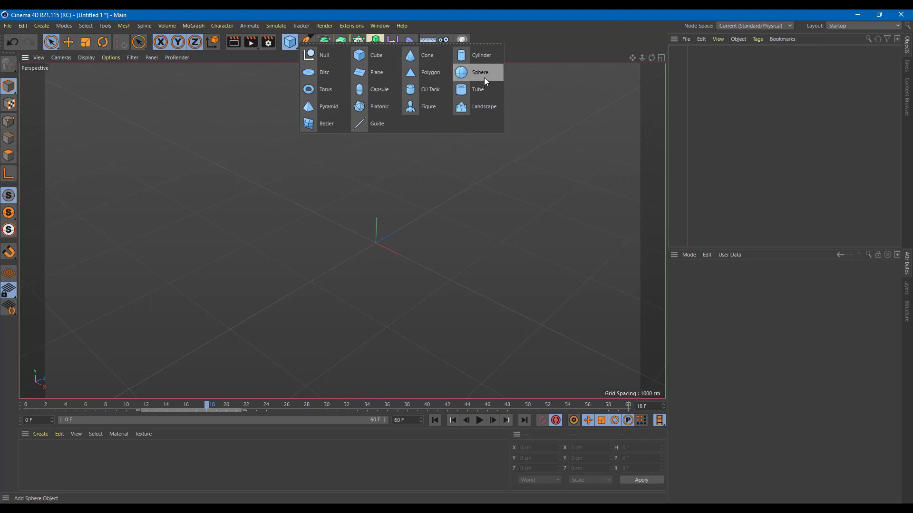
Add a sphere and place it far left as its frame-0 starting position.
click(484, 78)
alt+drag(510, 228, 376, 221)
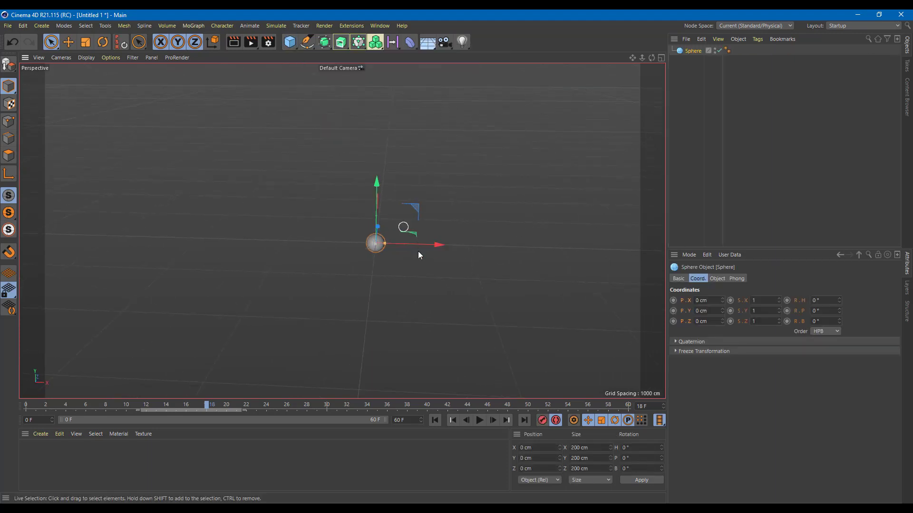
drag(435, 247, 278, 245)
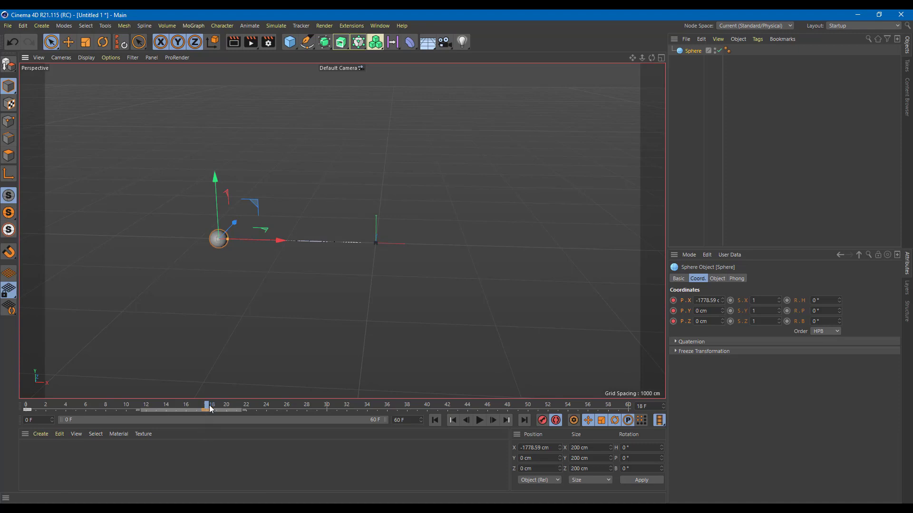
drag(209, 405, 4, 411)
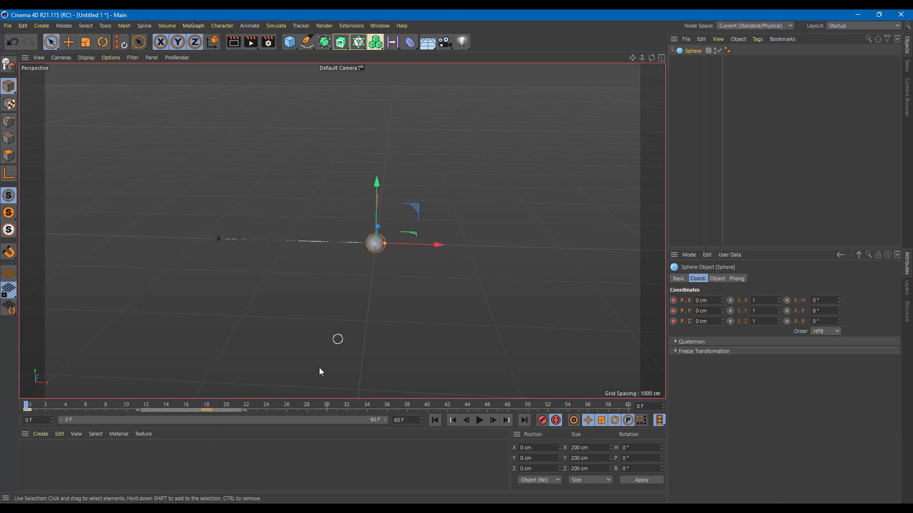
mouse_move(14, 401)
mouse_down()
mouse_move(209, 404)
mouse_move(26, 404)
mouse_up()
drag(421, 244, 161, 249)
Key the sphere far right at frame 60 and raised at frame 28, then play the arc back.
drag(152, 403, 640, 408)
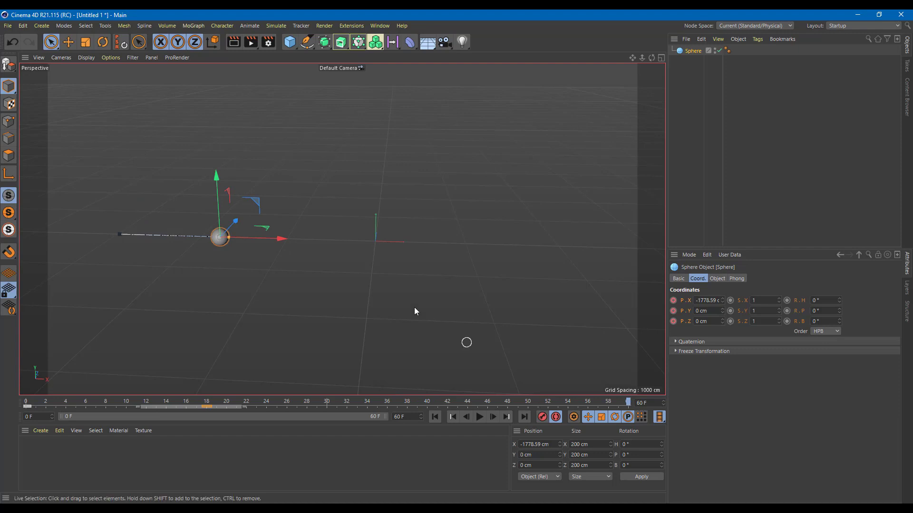
drag(281, 238, 527, 246)
click(307, 403)
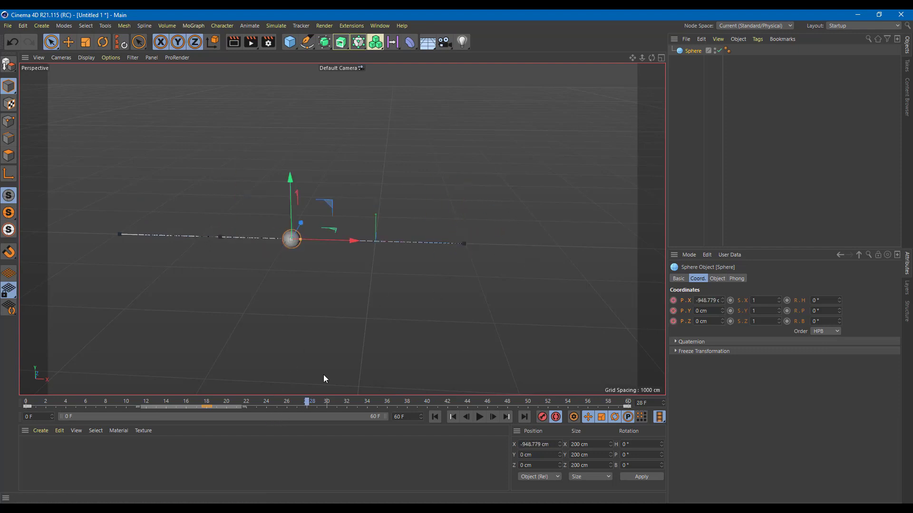
drag(291, 182, 289, 135)
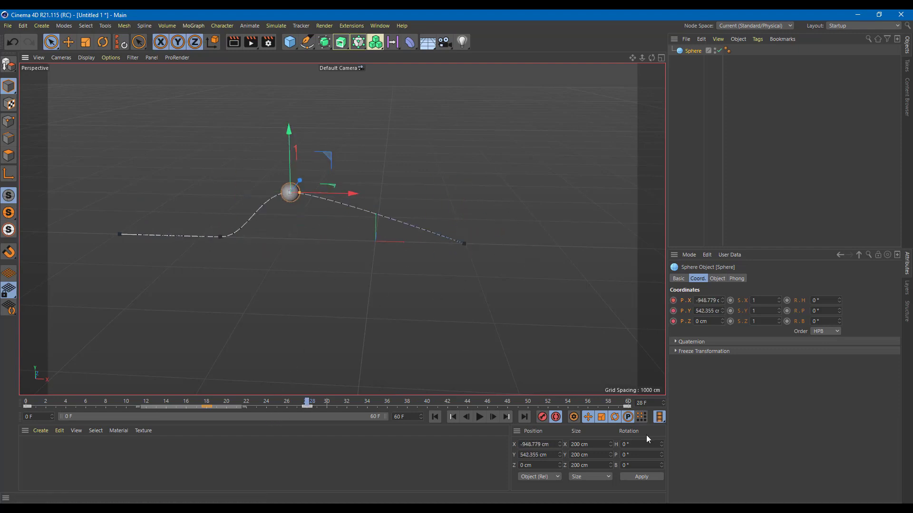
alt+drag(544, 304, 292, 415)
click(480, 417)
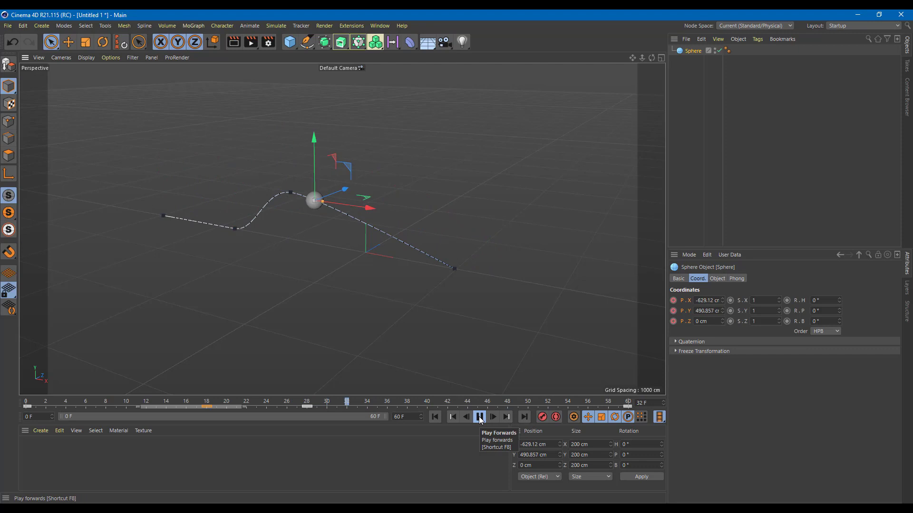
click(480, 417)
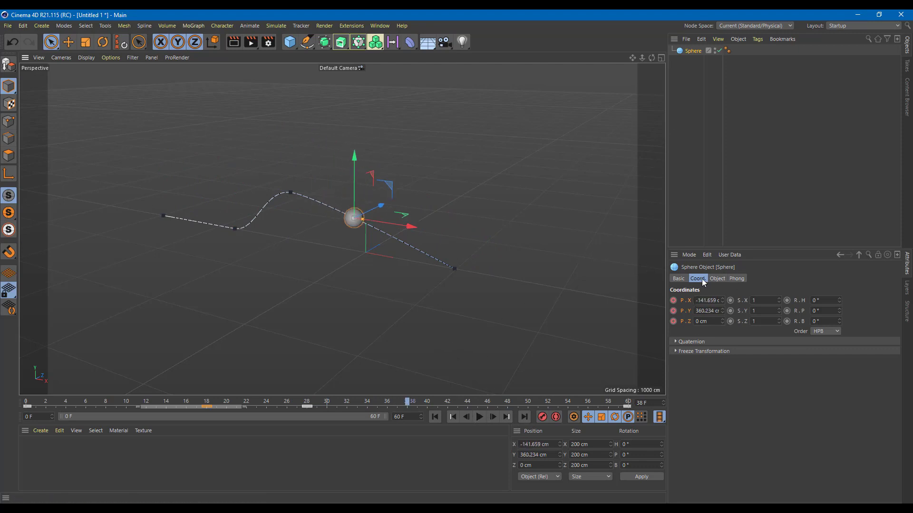
right_click(673, 301)
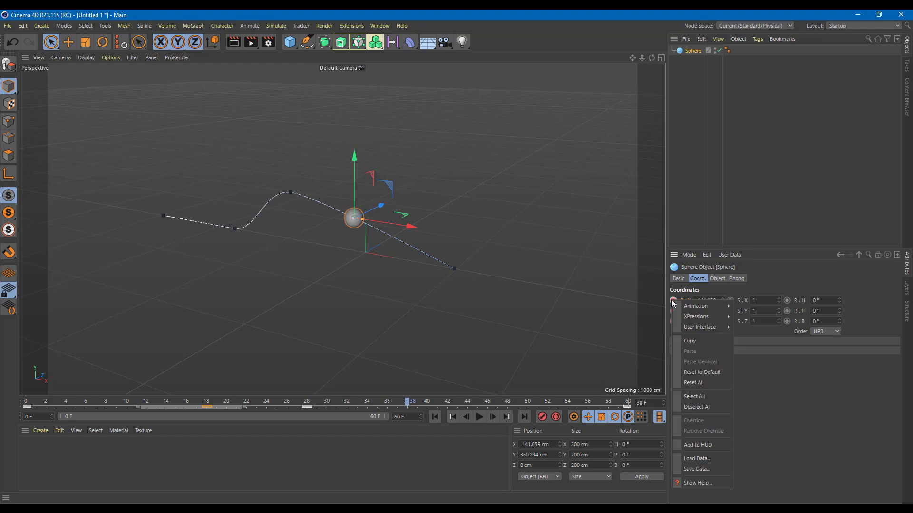
mouse_move(697, 305)
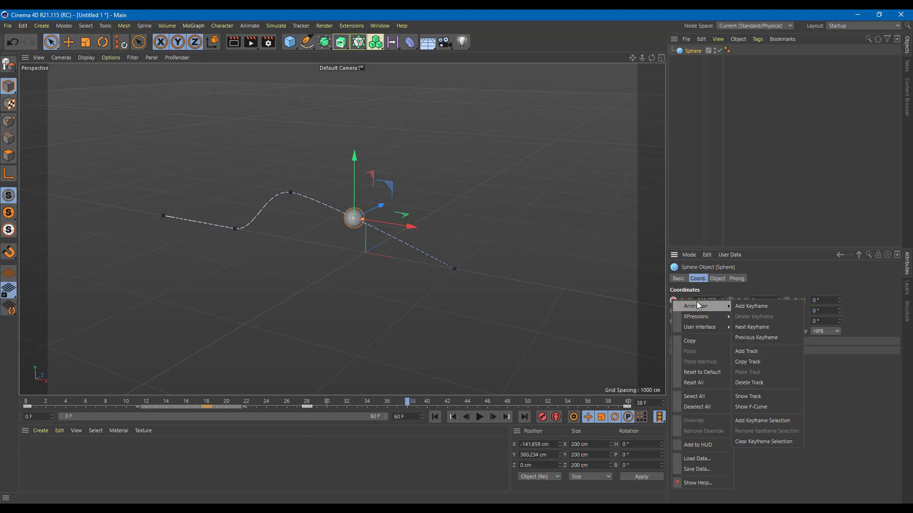
click(760, 407)
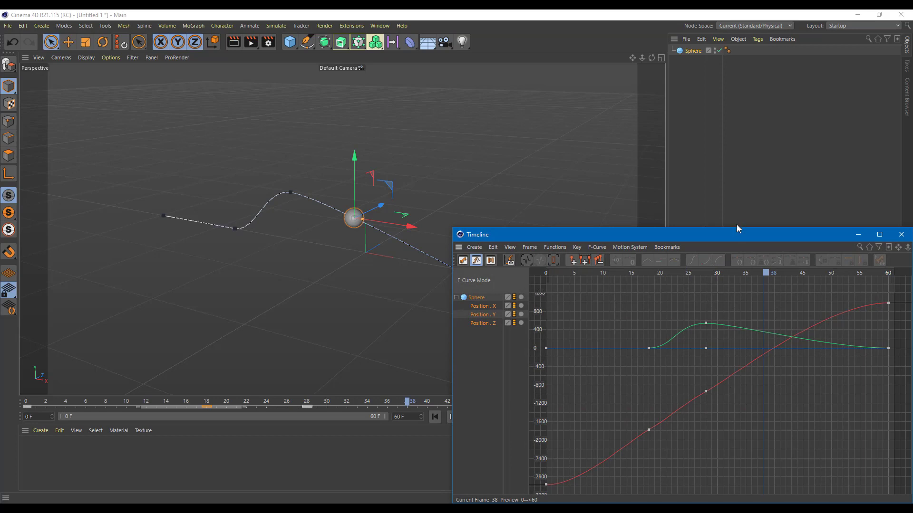
drag(737, 228, 690, 176)
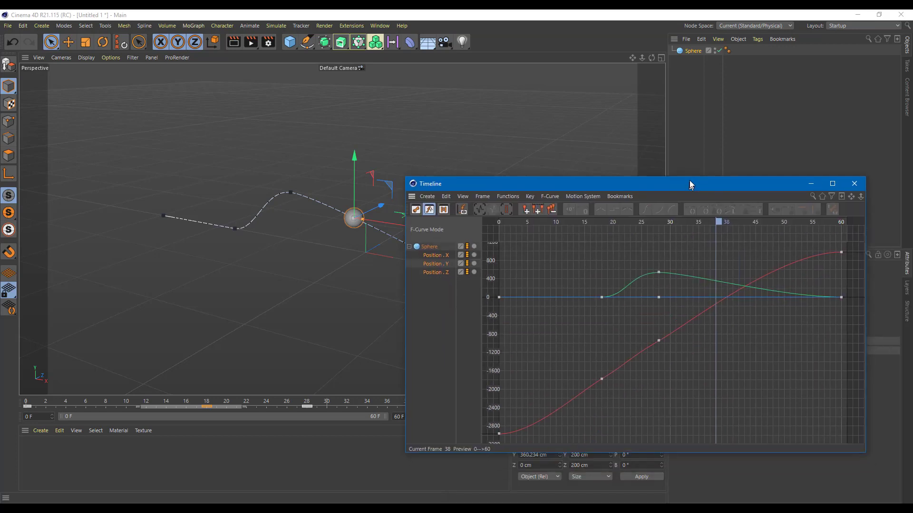
click(462, 194)
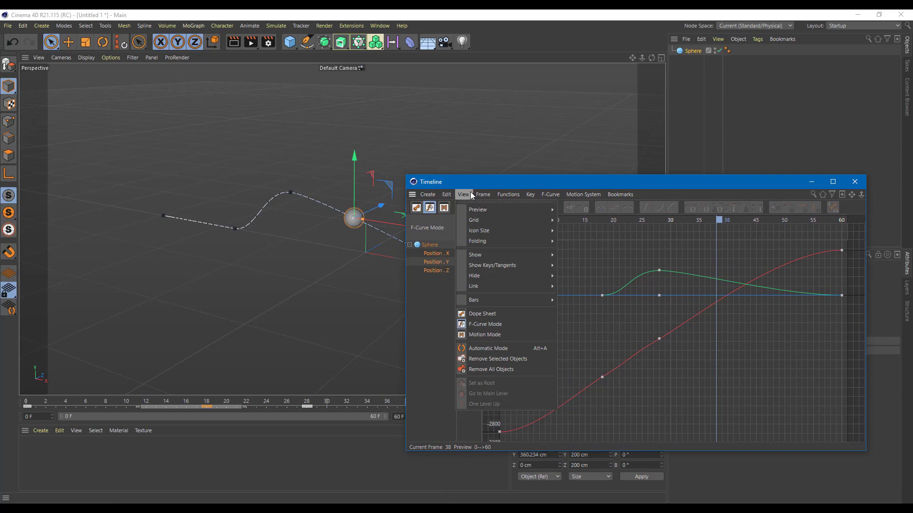
click(493, 315)
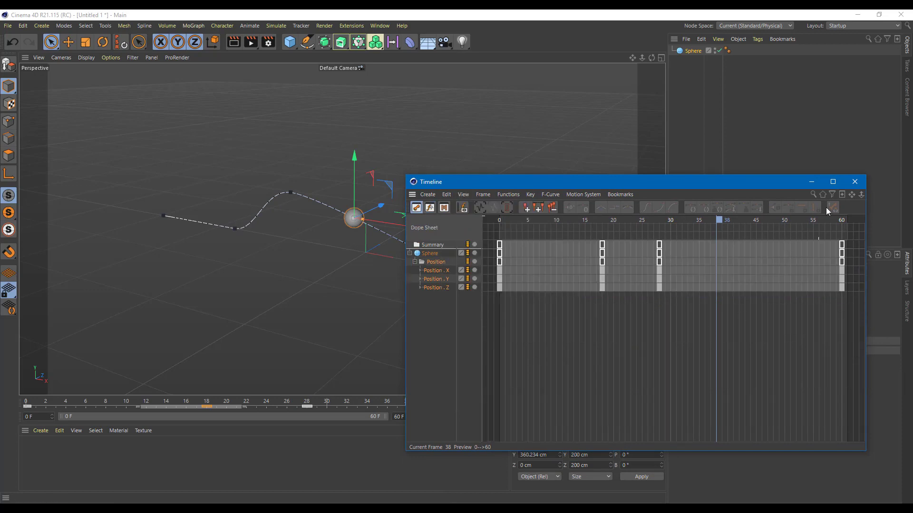
click(854, 182)
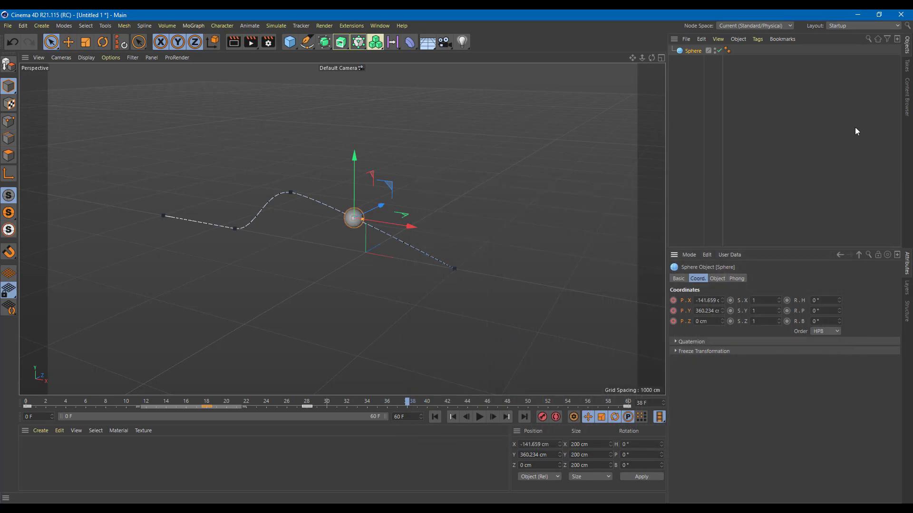
Switch to the Animate layout and put the Timeline into F-Curve Mode.
click(839, 27)
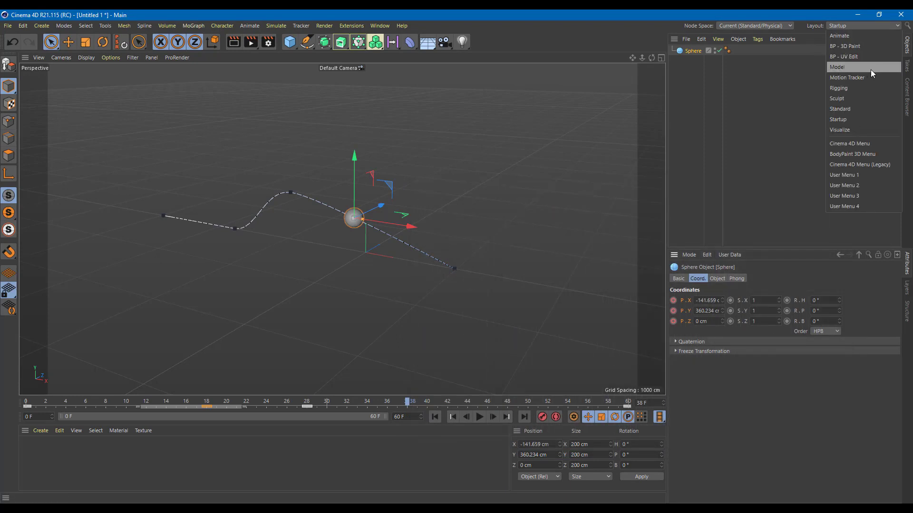
click(850, 35)
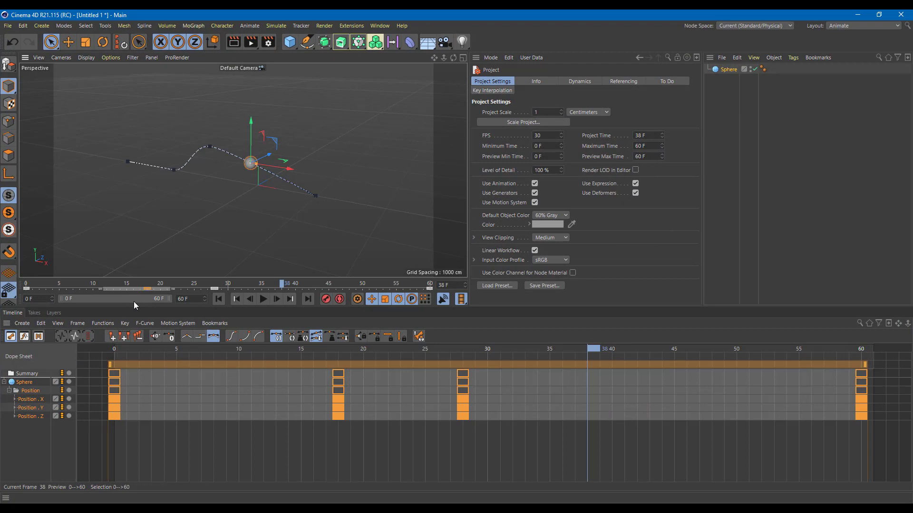
click(57, 324)
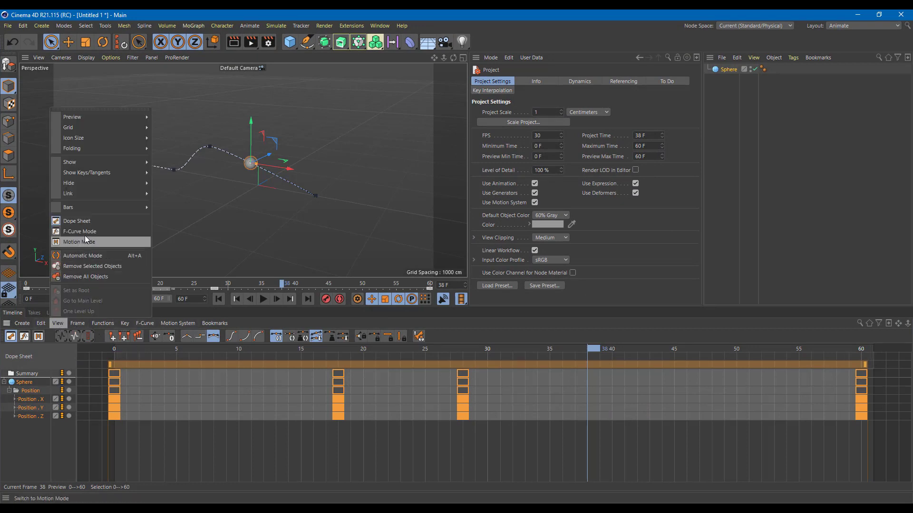
click(98, 231)
Check the Position X, Y and Z curves in turn, settle on Position . X, then preview.
scroll(249, 212, up, 1)
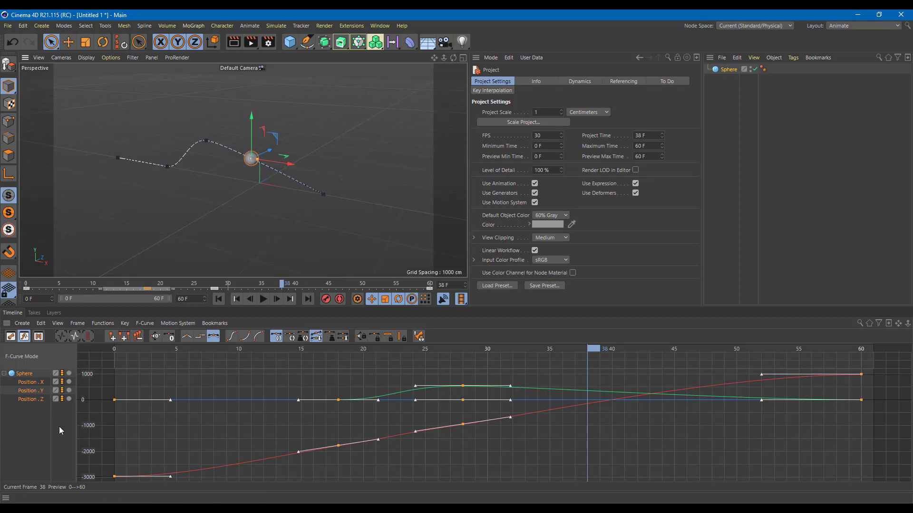
click(32, 384)
click(32, 392)
click(34, 401)
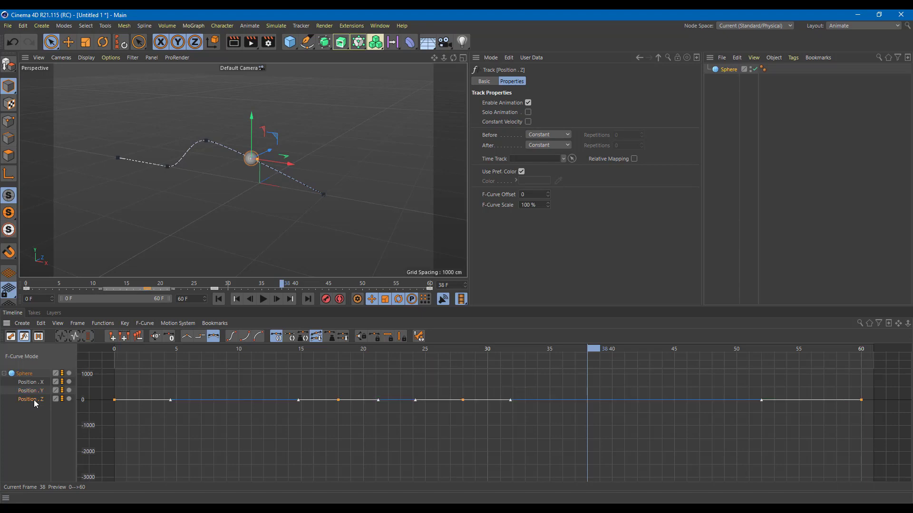
click(38, 384)
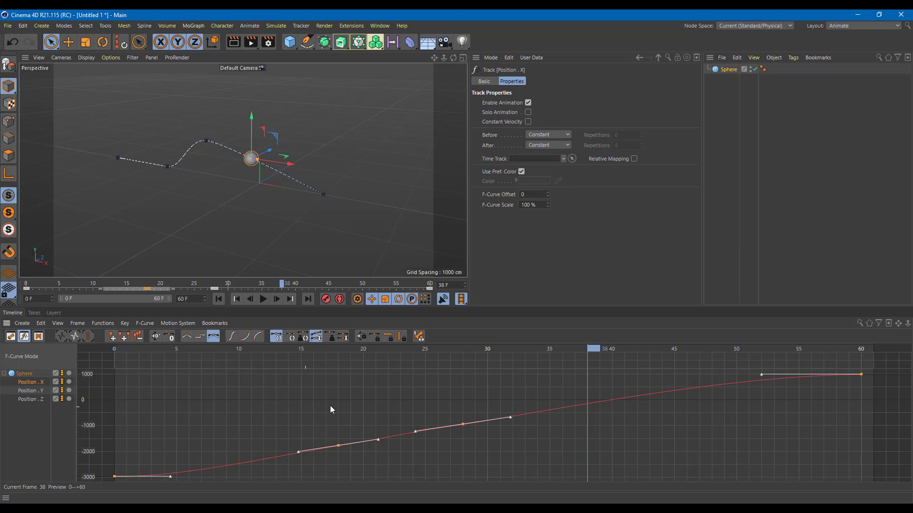
drag(274, 284, 24, 300)
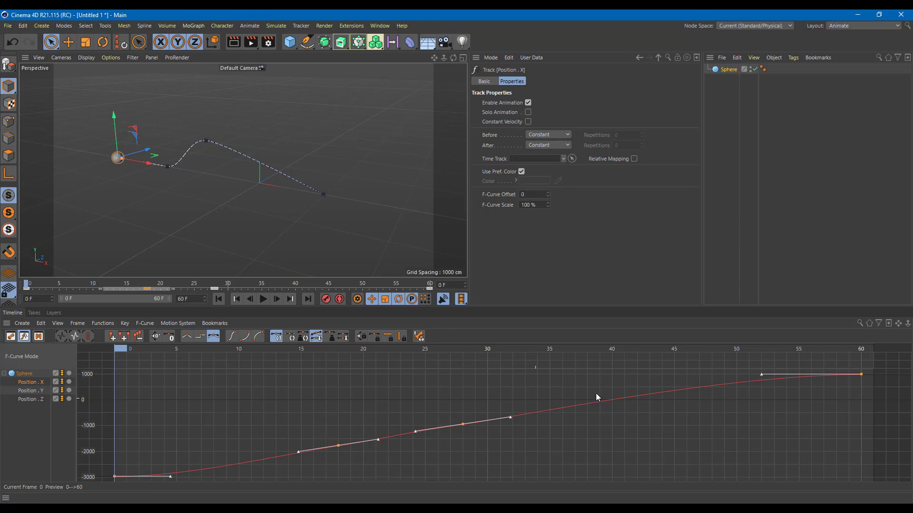
click(266, 300)
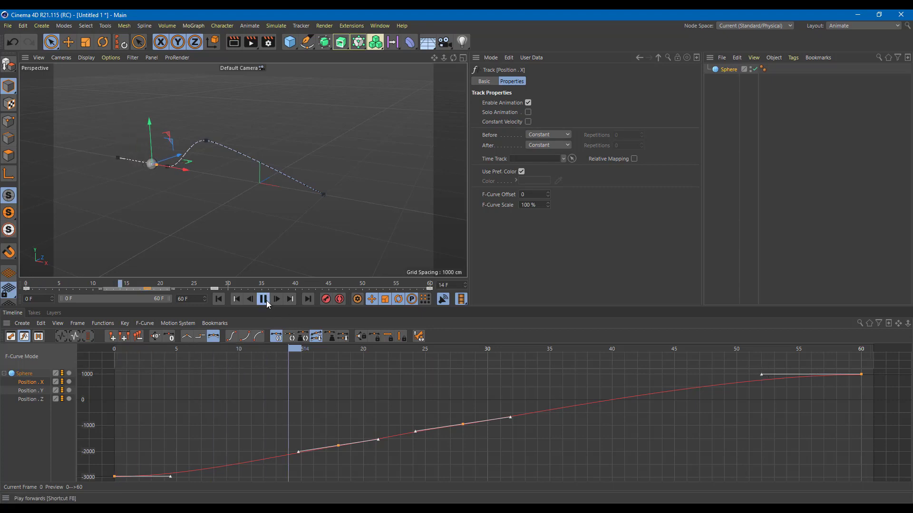
Delete the frame-18 key and the other in-between key from the Position . X curve.
click(339, 446)
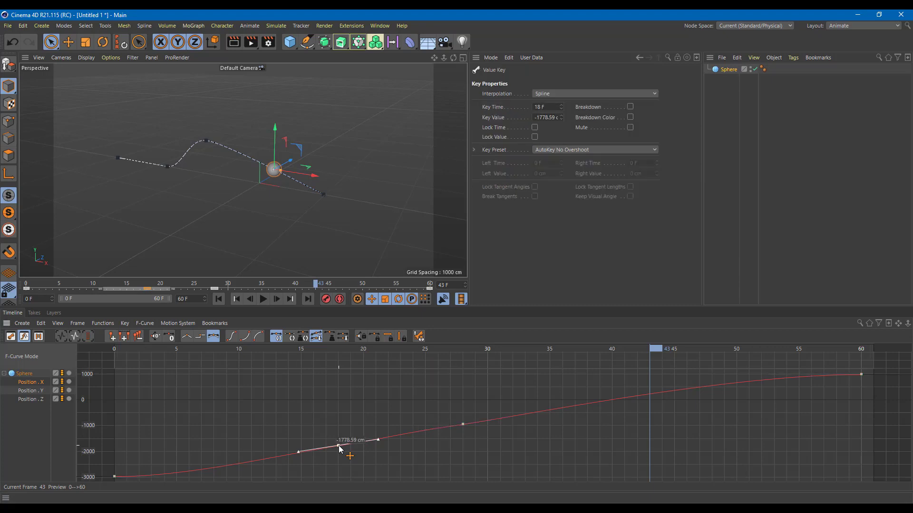
key(Delete)
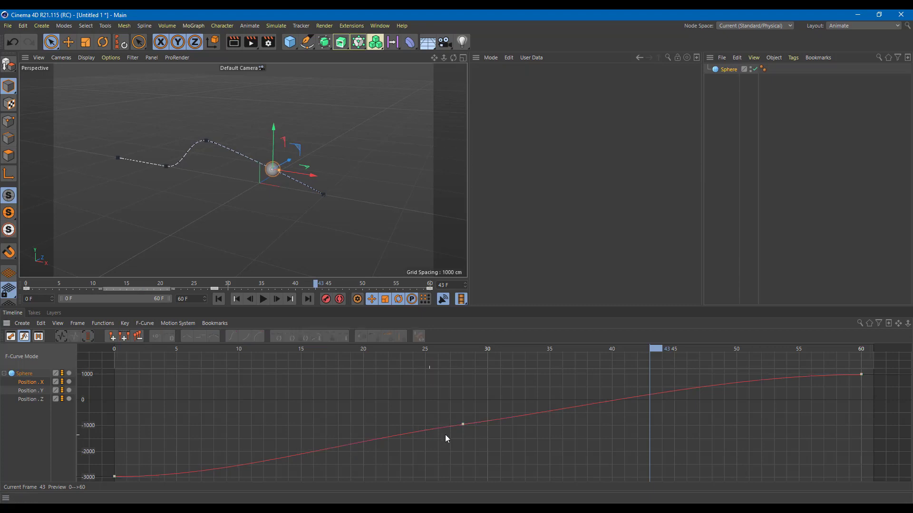
click(463, 424)
key(Delete)
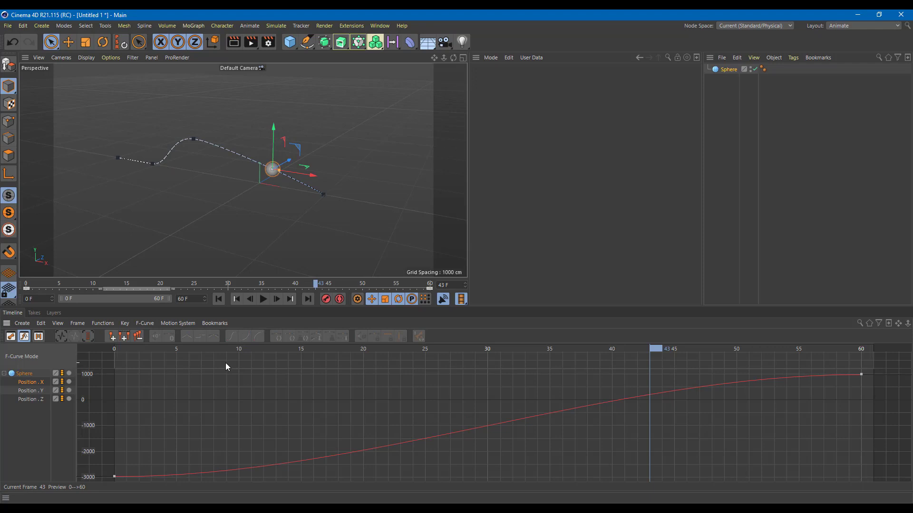
Play the motion from frame 0, then select the frame-0 key to view its properties.
drag(650, 356, 33, 364)
click(263, 299)
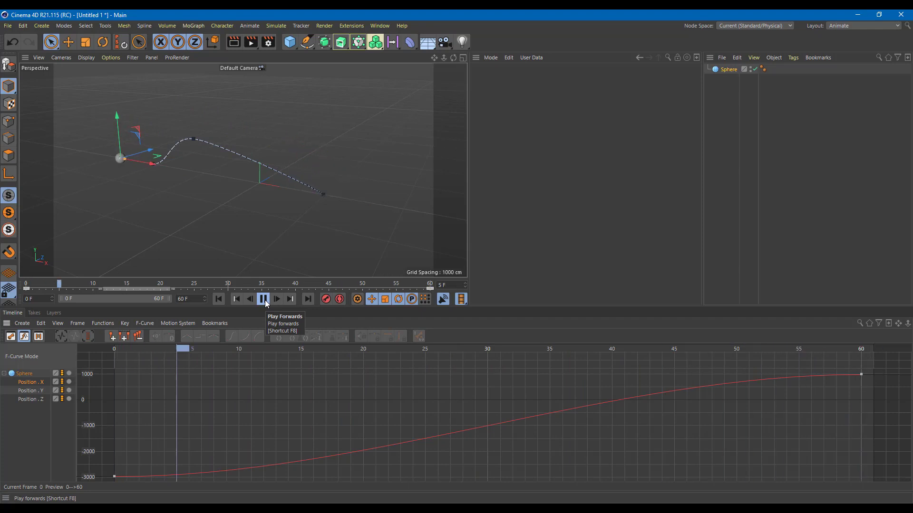
click(264, 299)
click(114, 476)
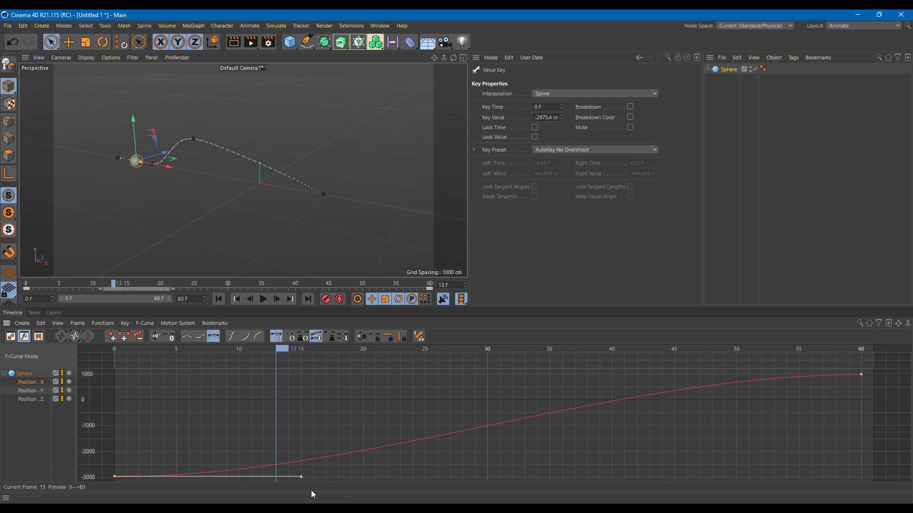
Pull the frame-0 key's right tangent down to a Custom 13.83 F tangent so the X curve dips.
mouse_move(302, 483)
ctrl+scroll(358, 434, down, 5)
ctrl+scroll(357, 430, up, 2)
ctrl+scroll(358, 430, down, 3)
ctrl+scroll(358, 430, up, 2)
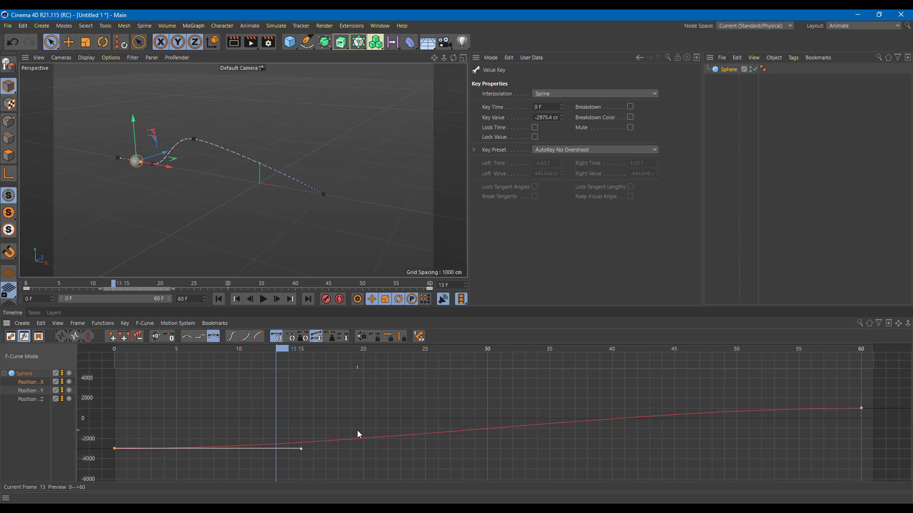
ctrl+scroll(358, 429, down, 2)
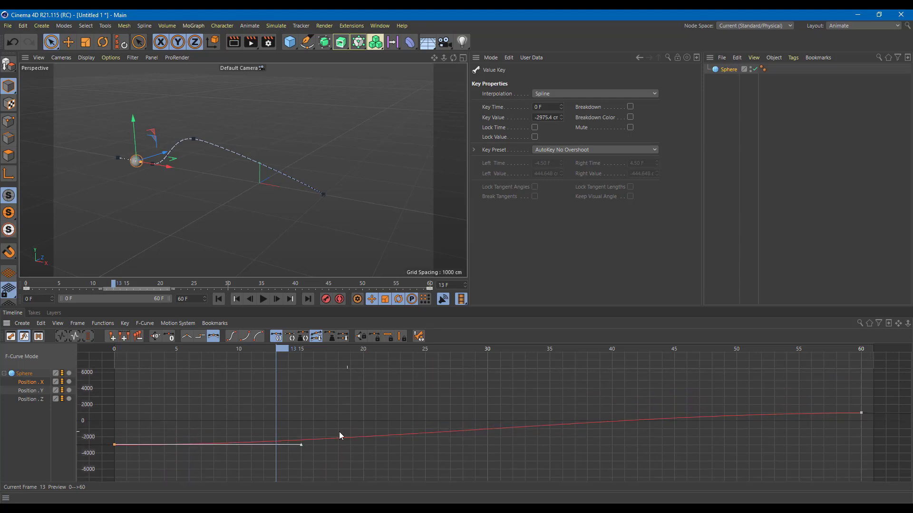
ctrl+scroll(355, 403, up, 1)
key(super)
key(super)
ctrl+scroll(414, 404, up, 1)
ctrl+scroll(414, 404, down, 2)
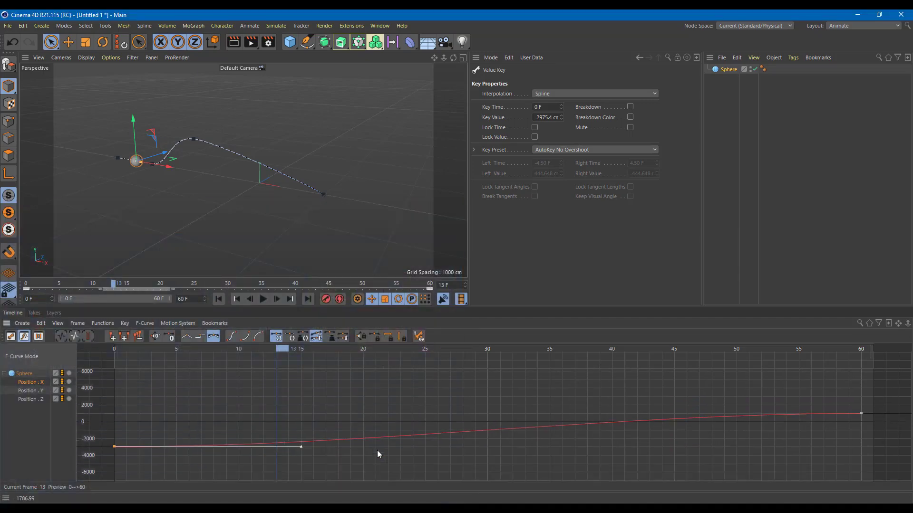
drag(301, 447, 286, 420)
ctrl+scroll(501, 371, up, 2)
ctrl+scroll(532, 381, up, 1)
ctrl+scroll(564, 391, down, 2)
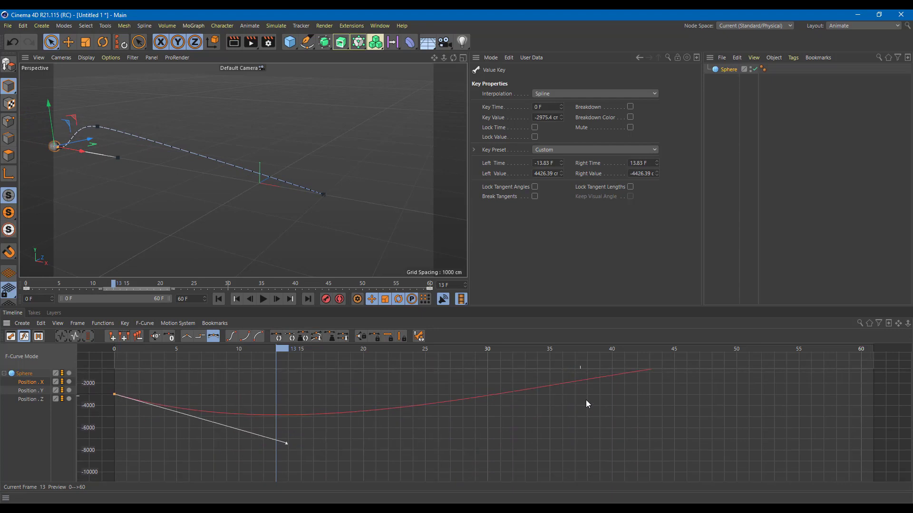
ctrl+scroll(609, 418, down, 3)
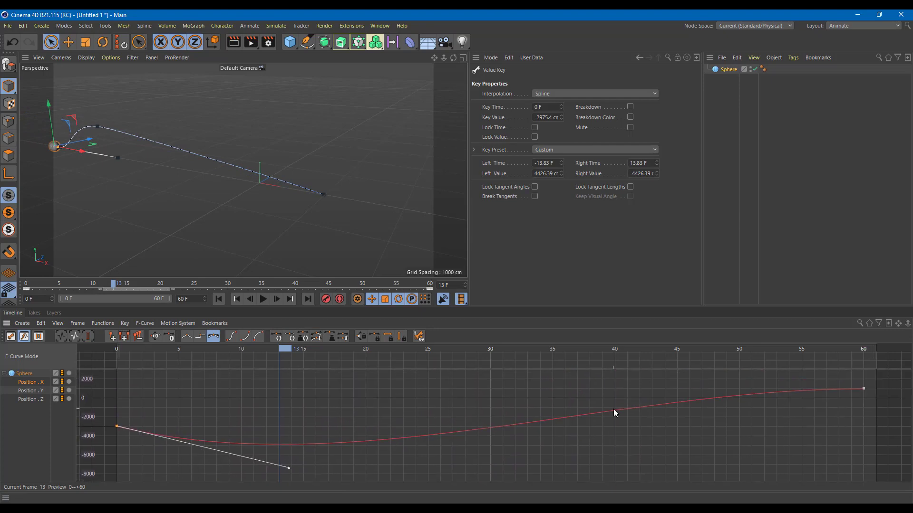
Raise the frame-60 key's incoming tangent to 15 F and play back the overshoot from frame 0.
click(863, 389)
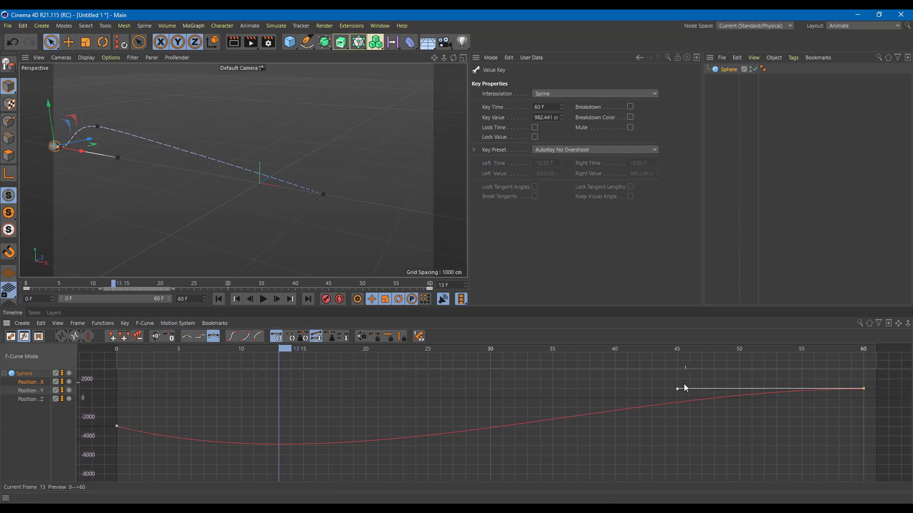
drag(678, 391, 677, 362)
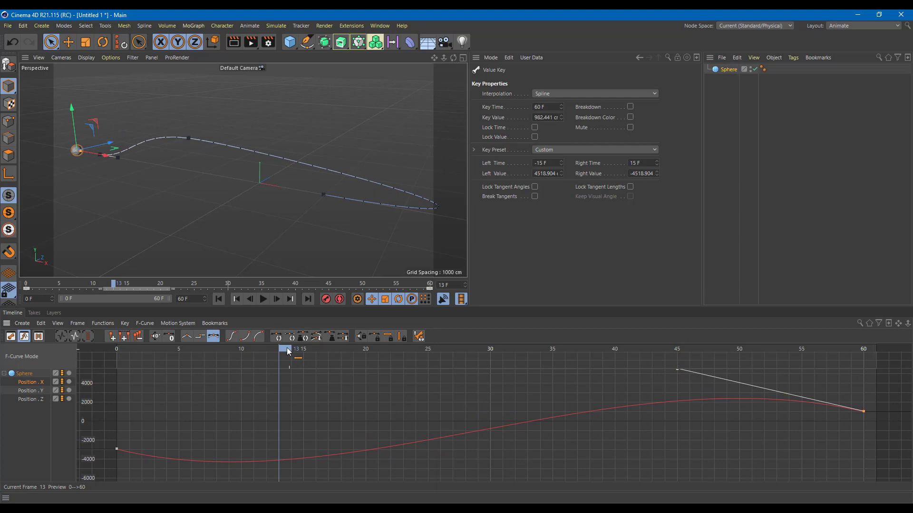
drag(287, 347, 77, 350)
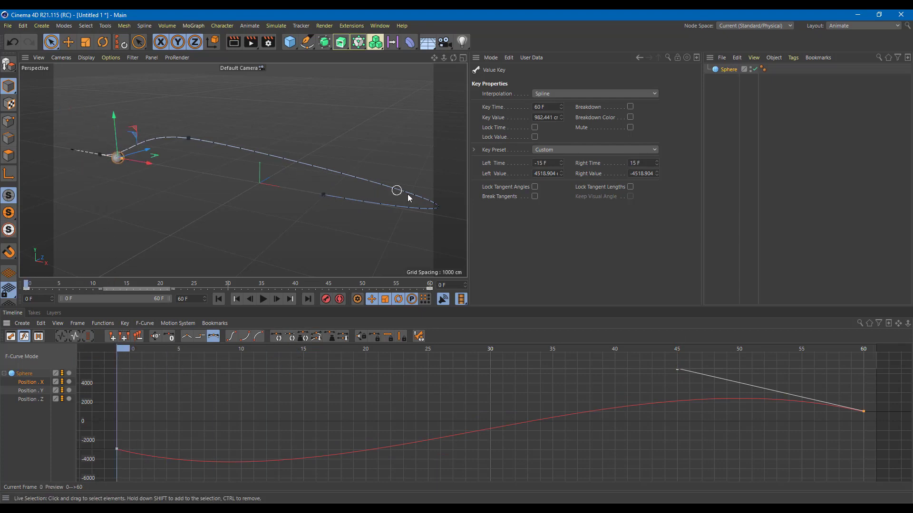
click(263, 300)
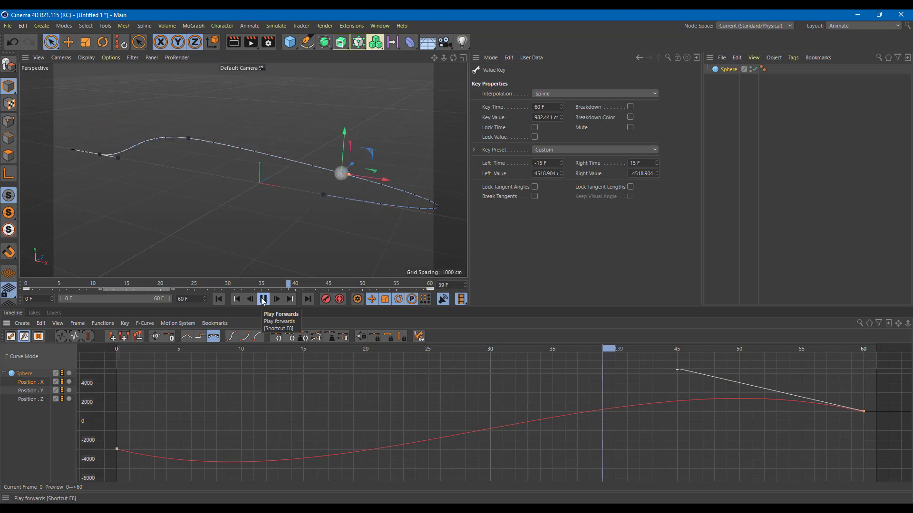
click(263, 300)
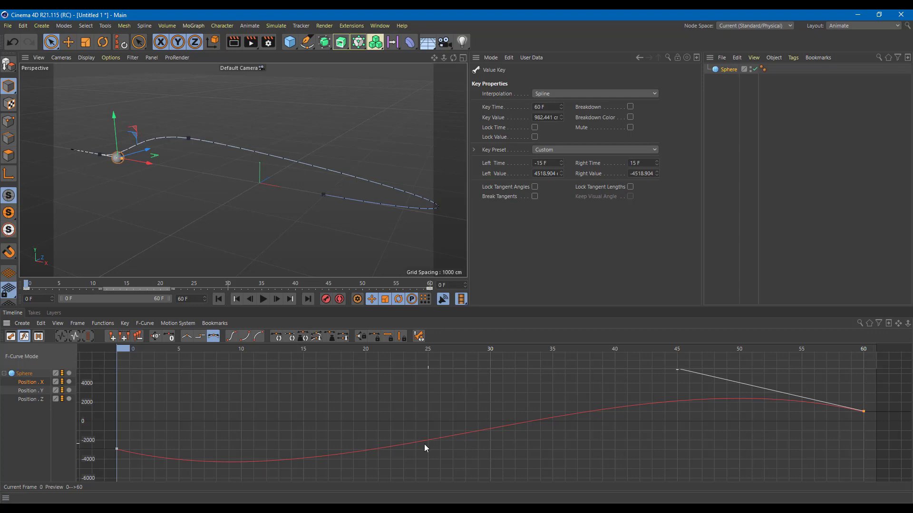
click(405, 444)
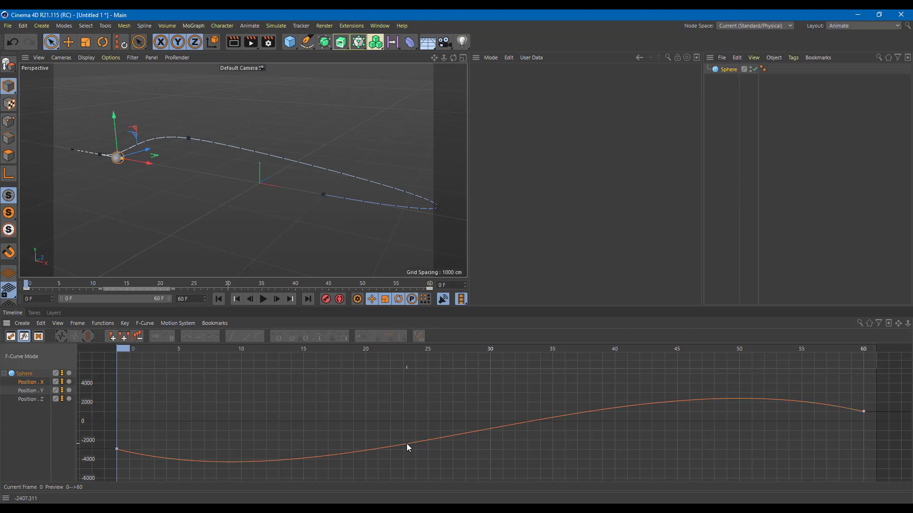
Add keys at frames 23 and 37, lift the frame-23 key to -1013.399, and preview the motion.
ctrl+click(405, 444)
ctrl+click(581, 415)
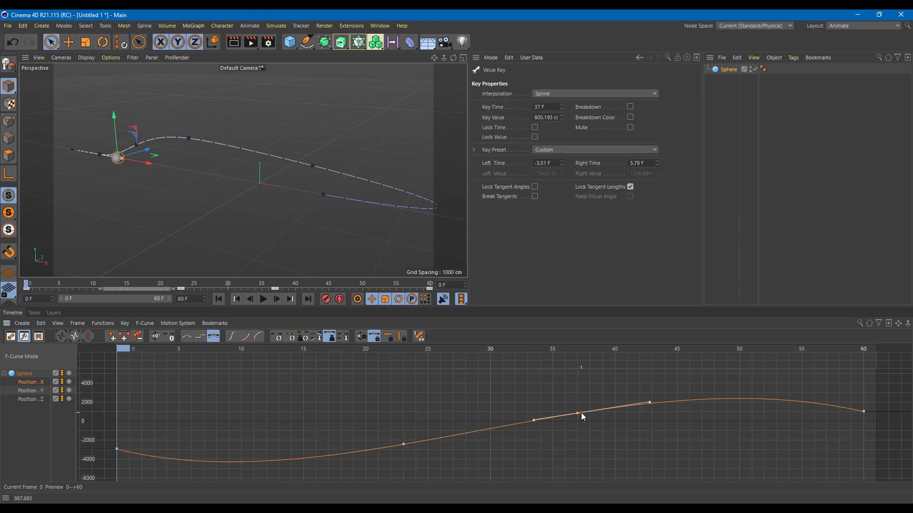
mouse_move(581, 415)
mouse_down()
mouse_move(576, 392)
mouse_move(576, 421)
mouse_up()
drag(402, 443, 407, 433)
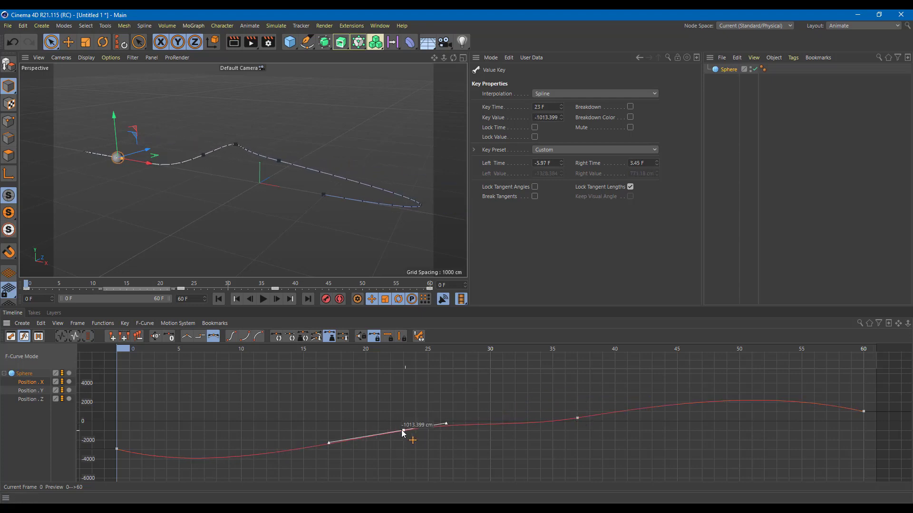
click(263, 299)
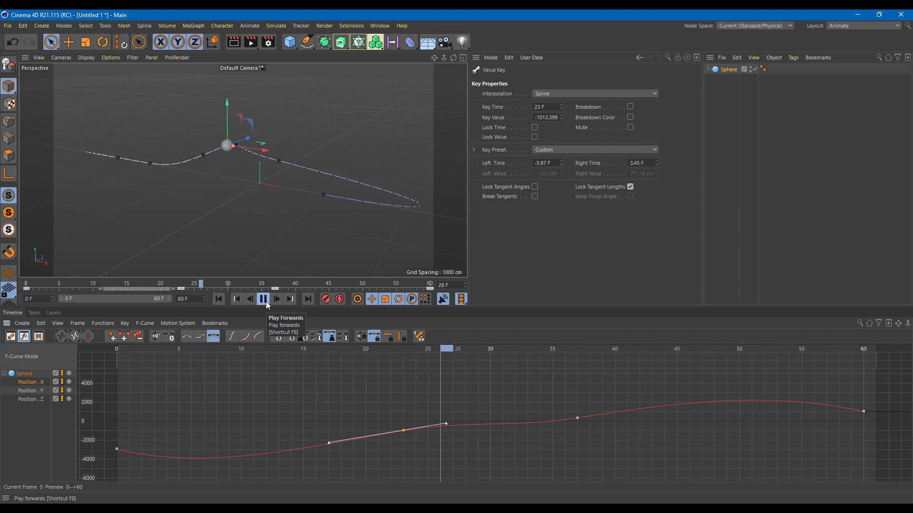
click(266, 301)
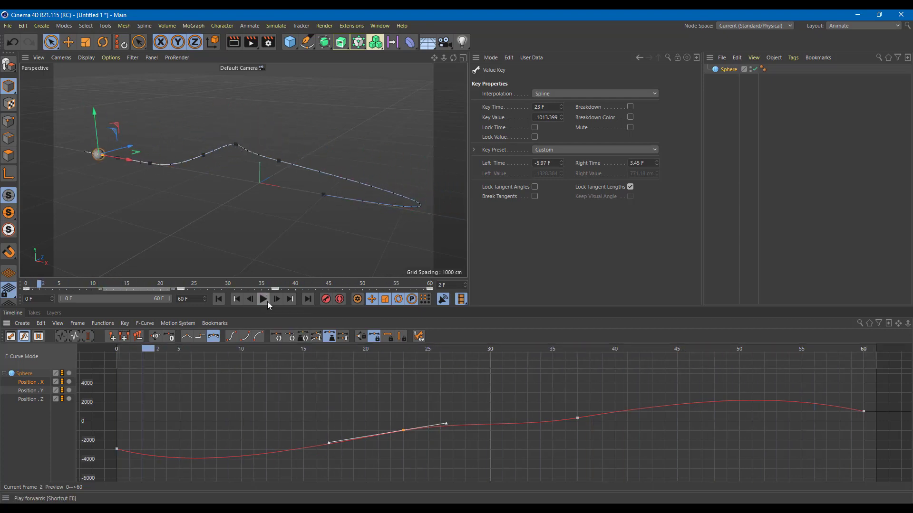
click(405, 352)
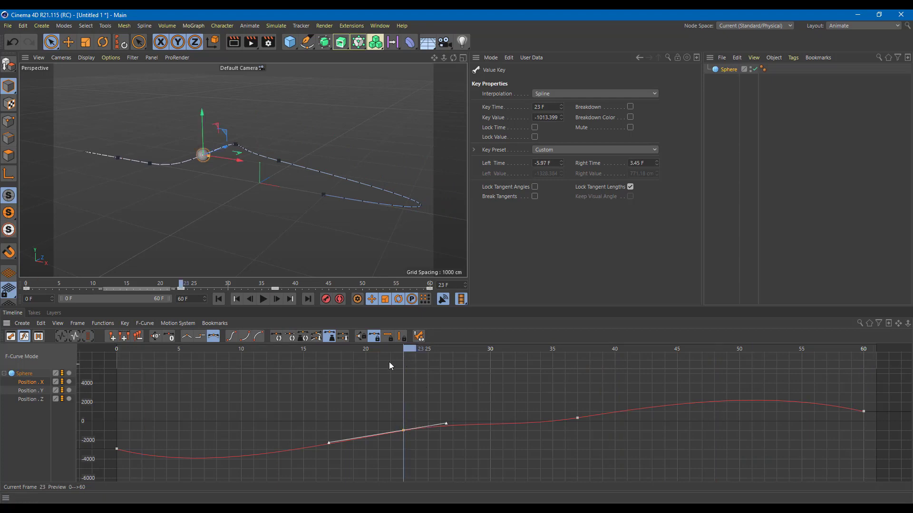
Test Lock Time and Lock Value, then with time locked lower the frame-23 key to -1565.709.
click(376, 339)
click(389, 337)
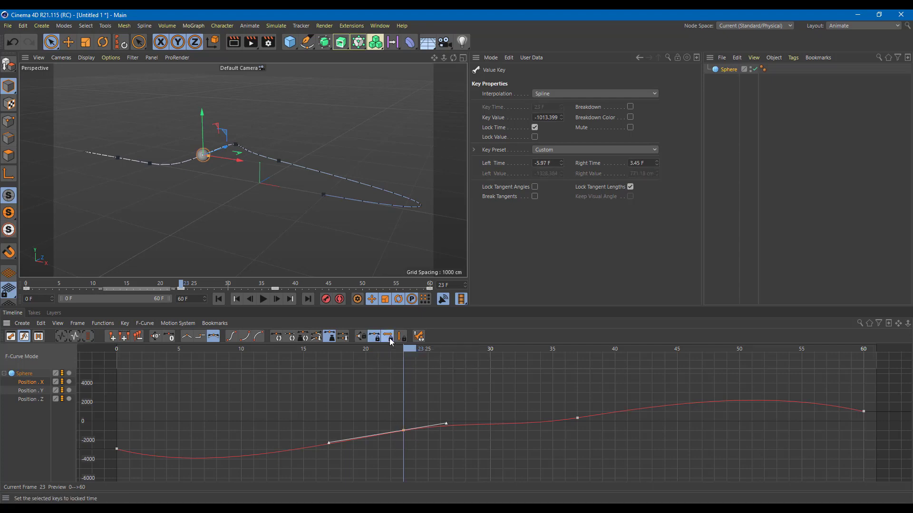
click(390, 338)
click(402, 338)
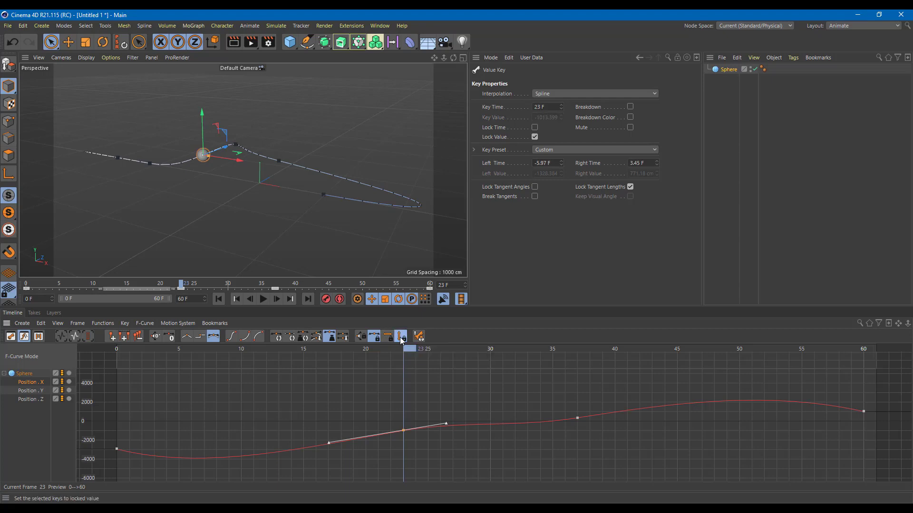
mouse_move(402, 432)
mouse_down()
mouse_move(452, 431)
mouse_move(402, 435)
mouse_up()
click(401, 337)
click(388, 337)
drag(403, 430, 400, 423)
drag(402, 434, 403, 439)
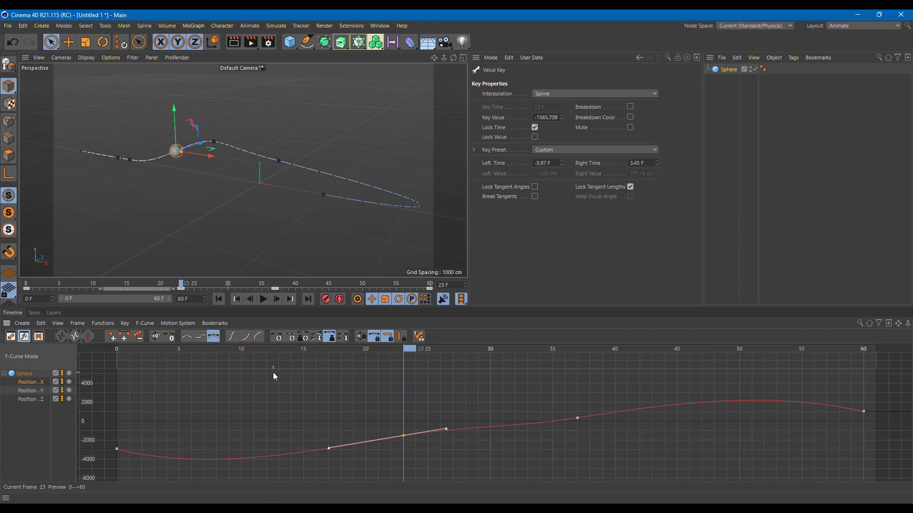
Give the frame-23 key zero-slope tangents (-5.40 F left, 3.30 F right) with Break Tangents off.
click(232, 336)
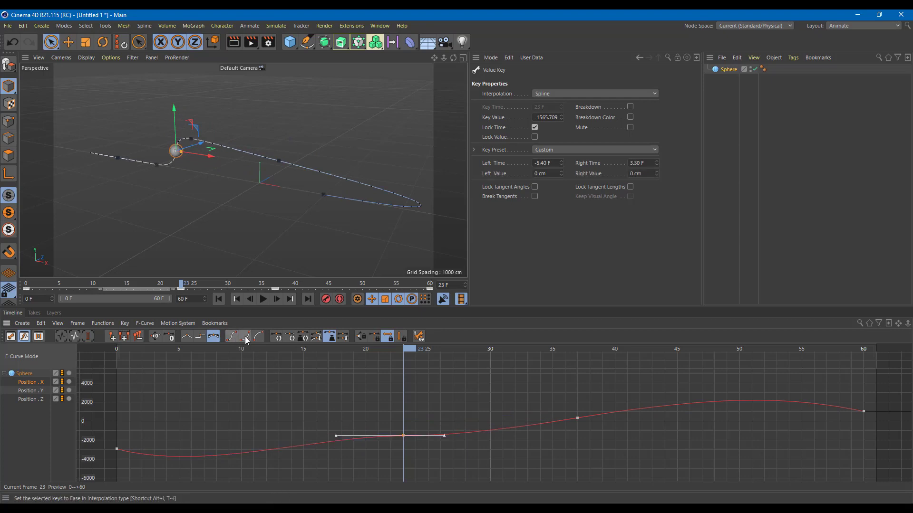
click(247, 341)
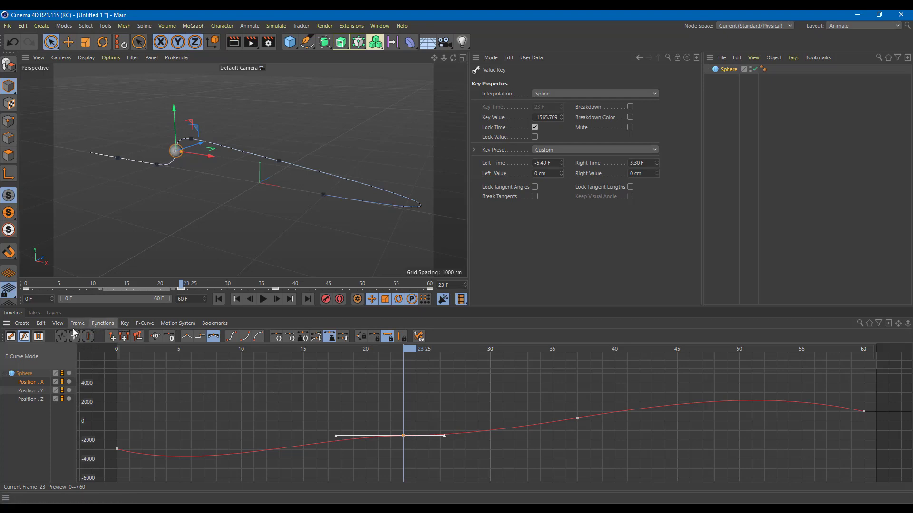
Switch the timeline to the Dope Sheet and select the Position . X and Position . Z tracks.
click(60, 323)
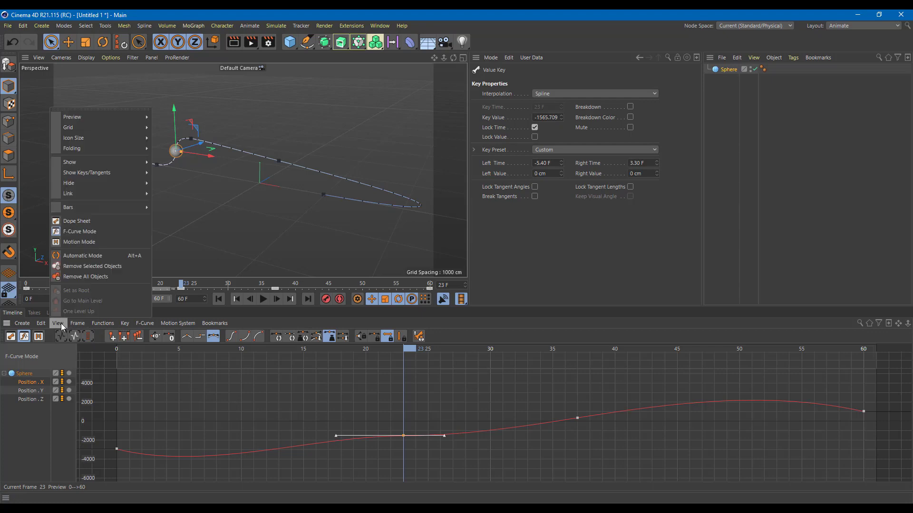
click(106, 220)
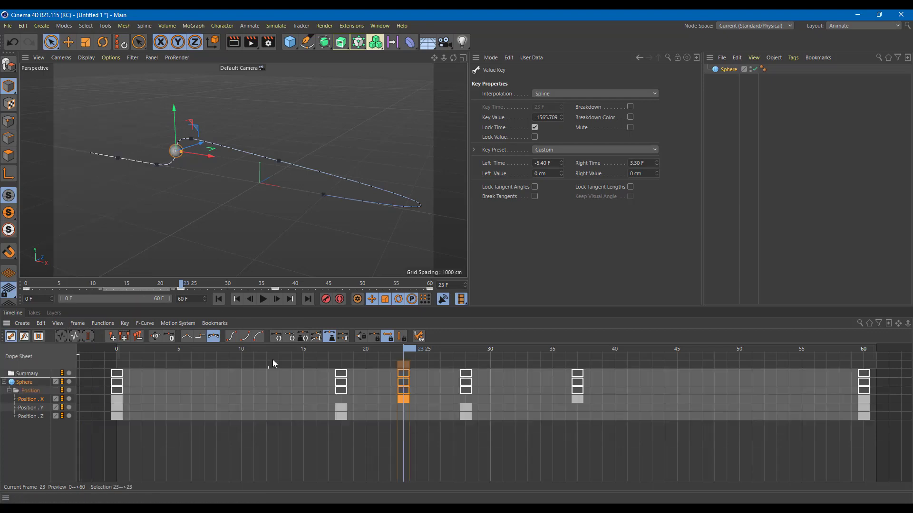
click(35, 401)
click(35, 416)
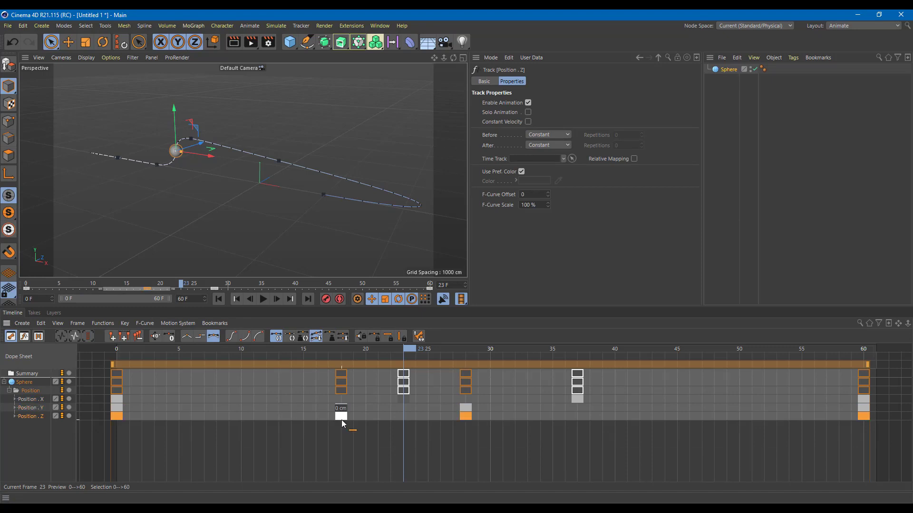
At frame 0, slide the Position . Z start key later, leave it at frame 0, then deselect all keys.
drag(223, 349, 117, 357)
click(116, 416)
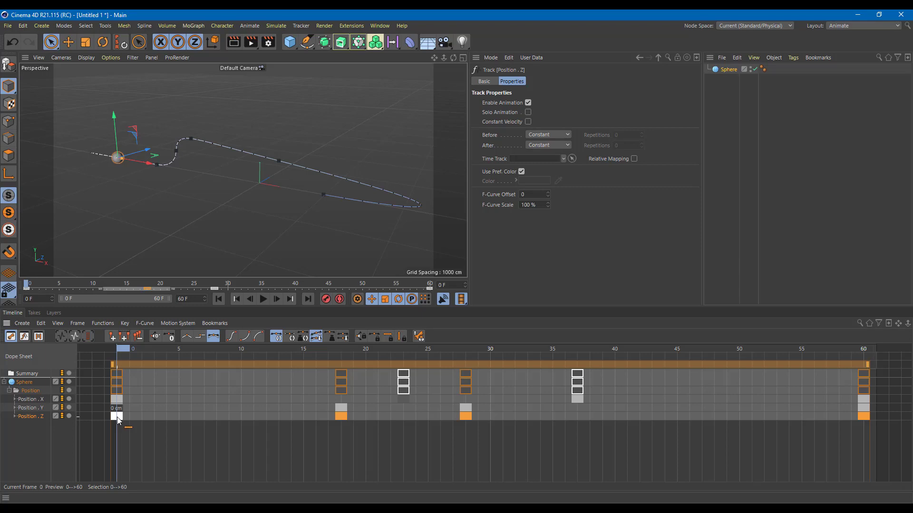
mouse_move(118, 419)
mouse_down()
mouse_move(164, 418)
mouse_move(107, 421)
mouse_move(134, 418)
mouse_move(116, 419)
mouse_up()
click(142, 452)
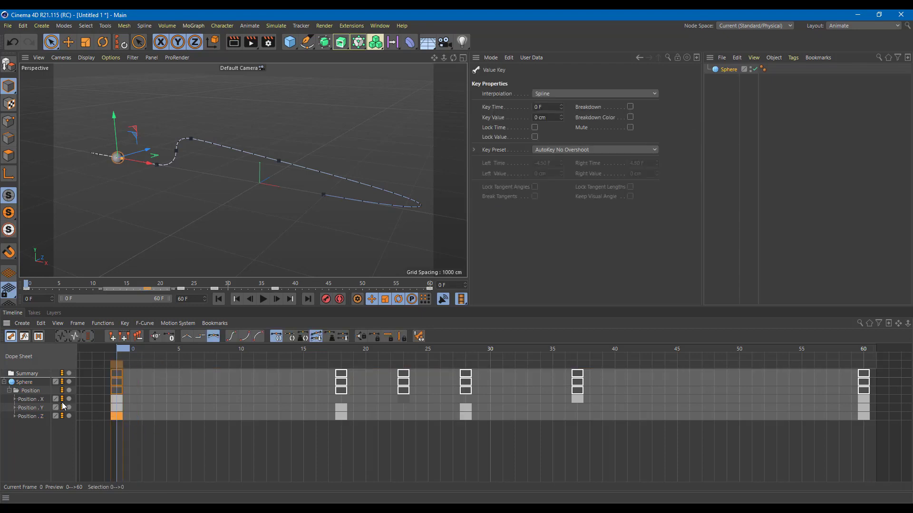
Retime some keys, moving the Position . Y key from frame 18 to 15, then delete all position tracks.
click(33, 418)
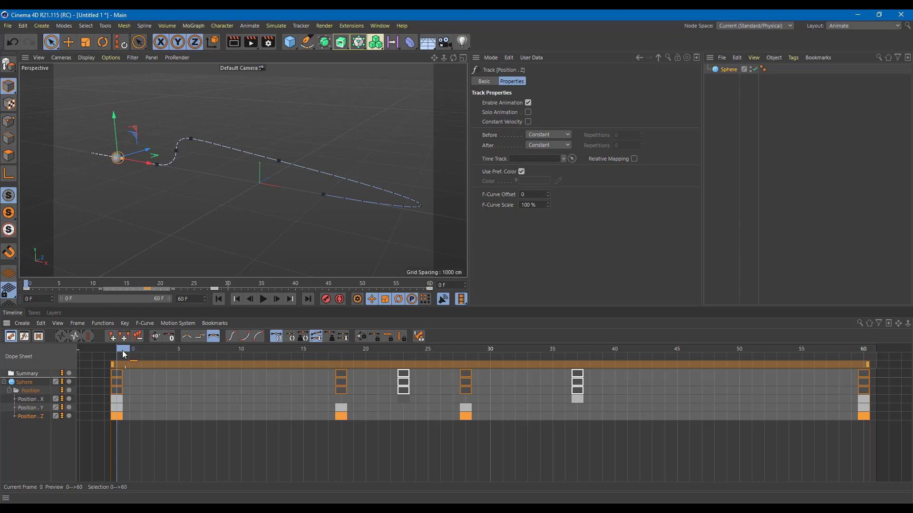
mouse_move(112, 362)
mouse_down()
mouse_move(229, 358)
mouse_move(87, 364)
mouse_move(119, 364)
mouse_up()
drag(123, 401, 219, 415)
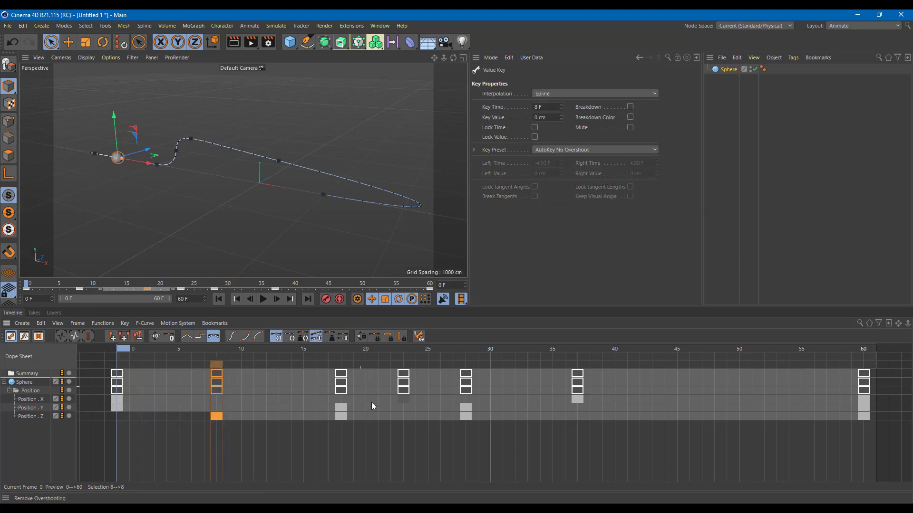
drag(341, 407, 304, 408)
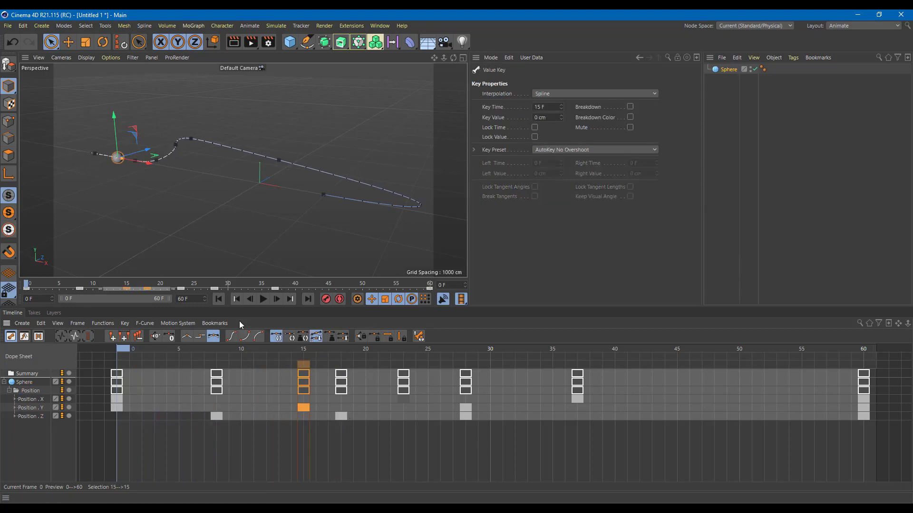
click(29, 386)
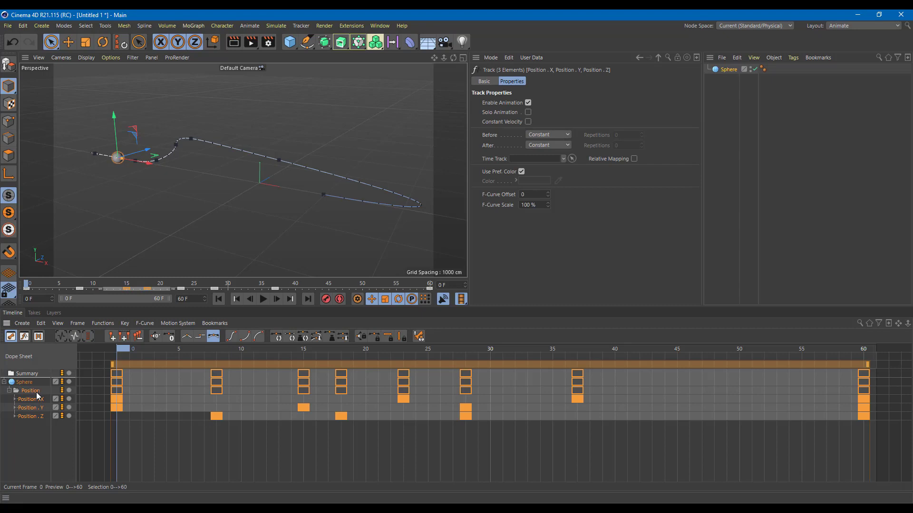
key(Delete)
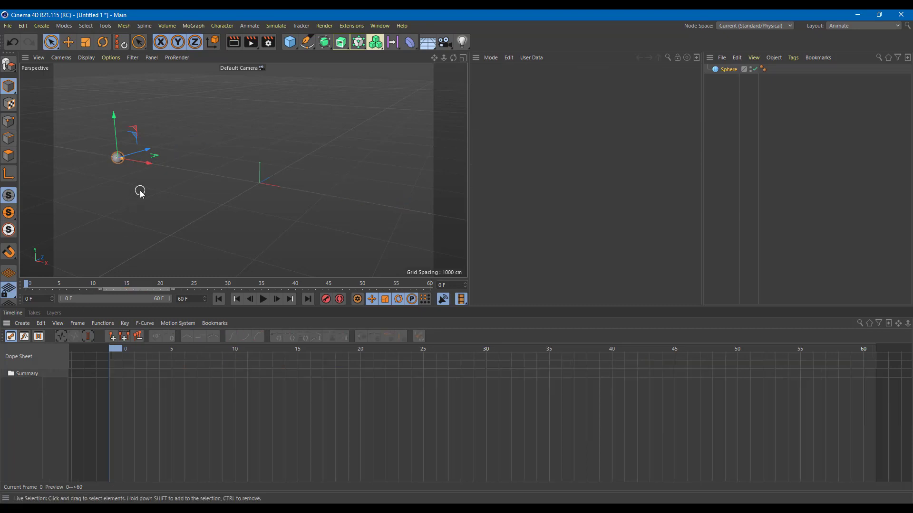
With Autokey on, key the sphere moved right along X at frame 60, then expand Position at frame 0.
click(338, 300)
click(429, 285)
drag(139, 163, 413, 195)
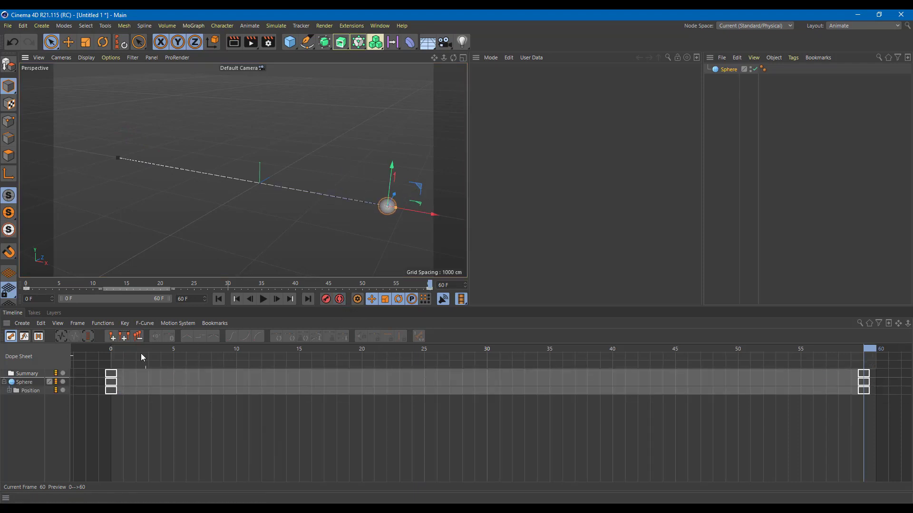
click(120, 349)
drag(124, 349, 94, 352)
click(9, 390)
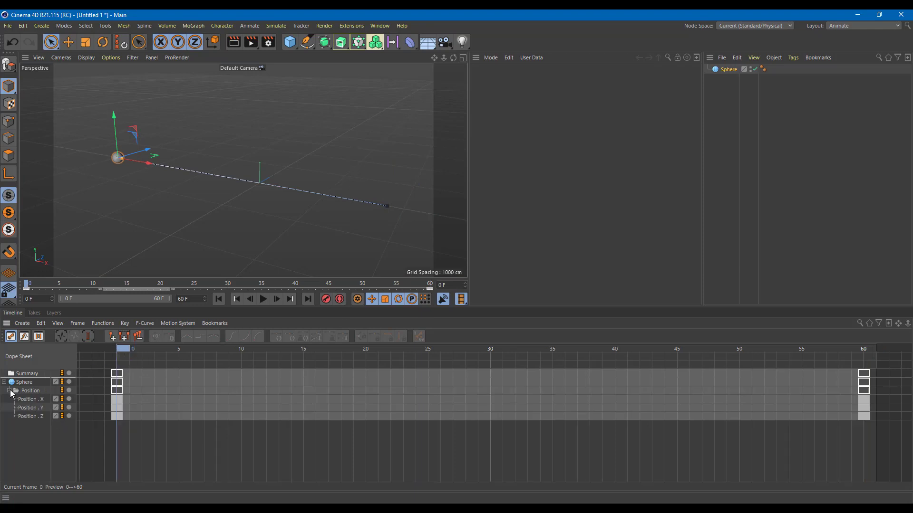
Move the Position . X end key from frame 60 to frame 37 and scrub to check the timing.
click(34, 417)
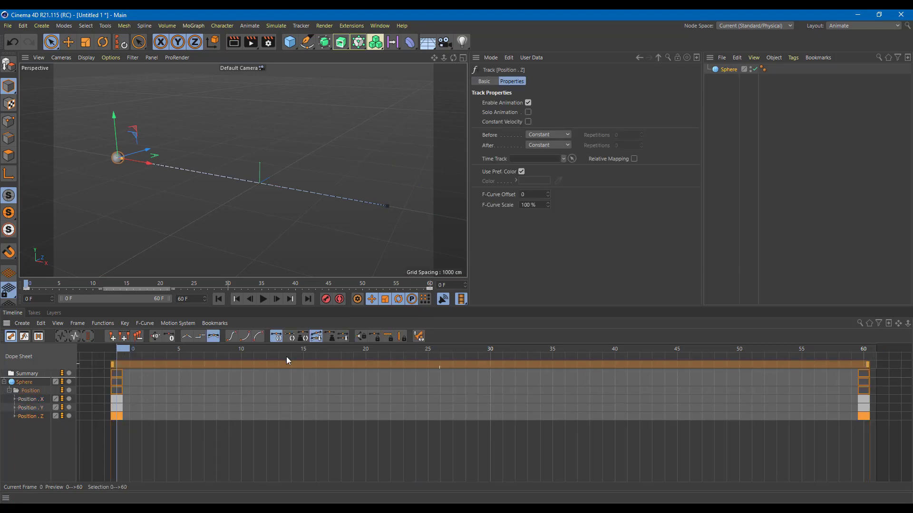
drag(241, 350, 780, 363)
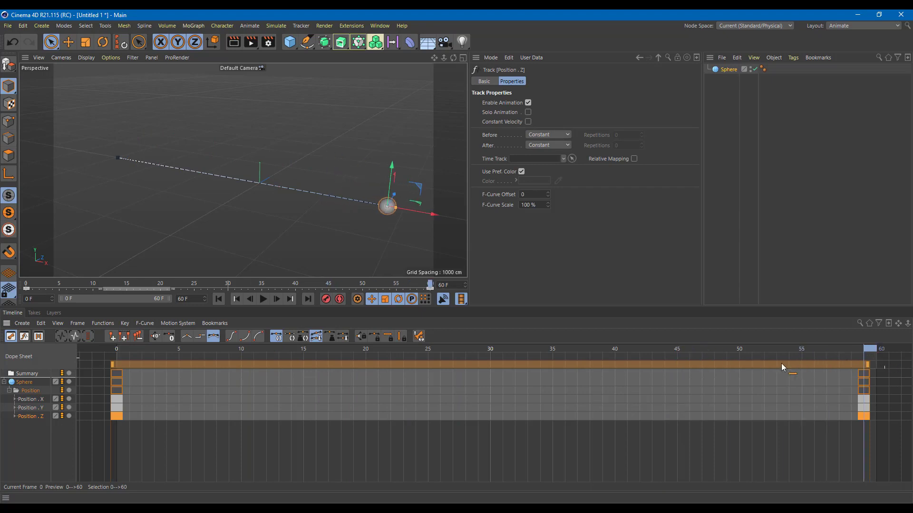
drag(864, 400, 580, 401)
click(546, 352)
drag(546, 356, 584, 351)
Move the Position . Y and Position . Z end keys from frame 60 to frame 37.
drag(865, 417, 579, 408)
drag(866, 419, 580, 418)
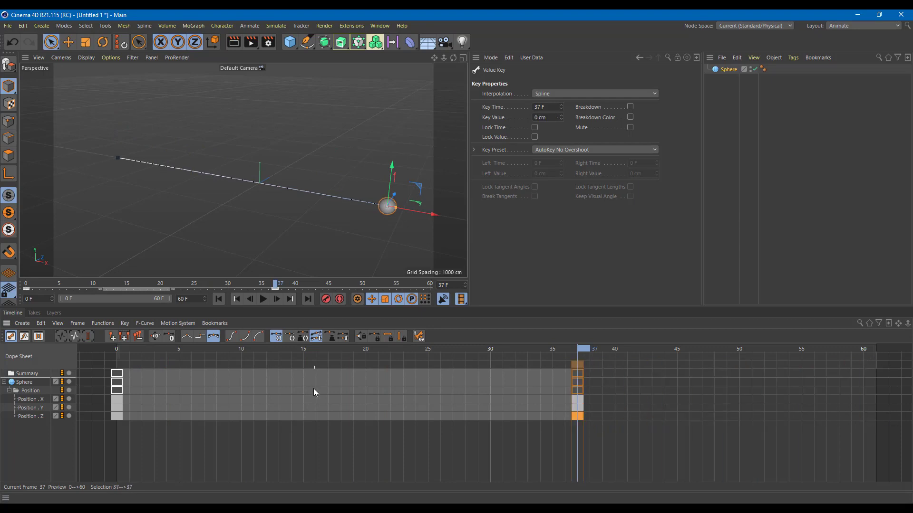
click(59, 324)
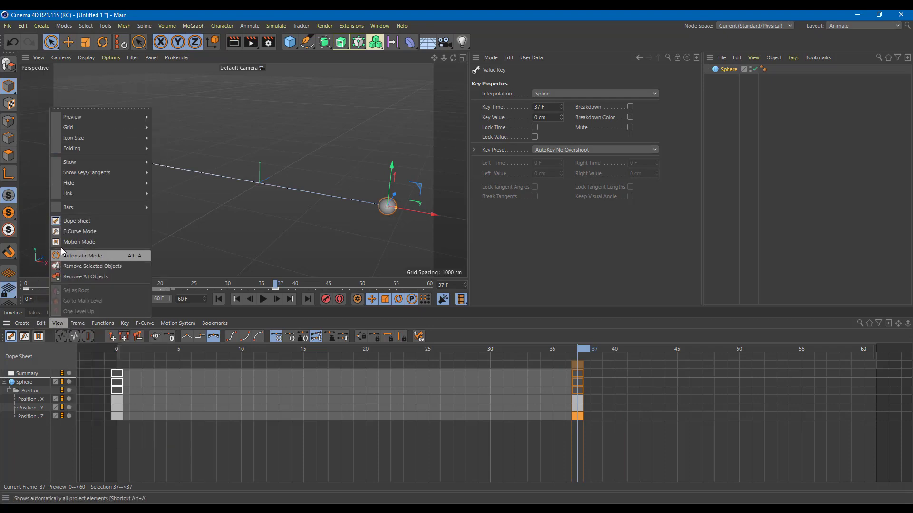
Switch to F-Curve mode, set the current frame to 11 and show only the Position . X curve.
click(81, 231)
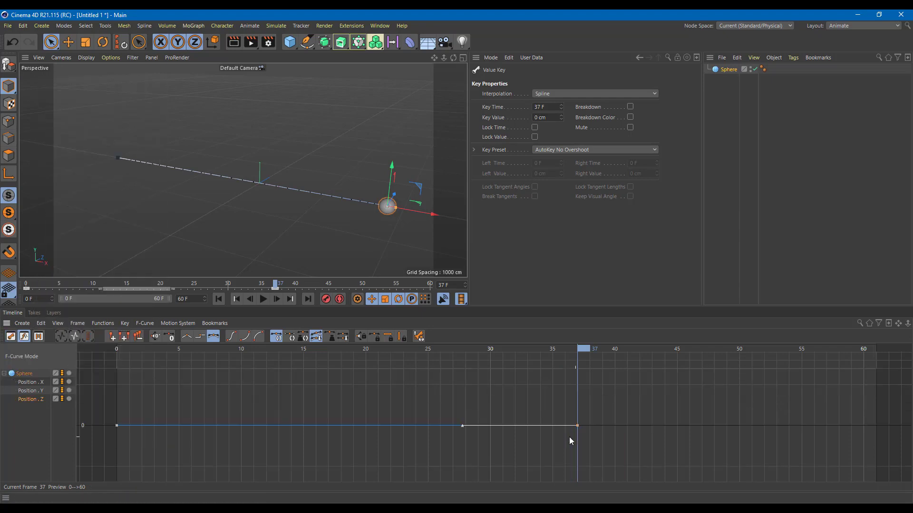
click(32, 390)
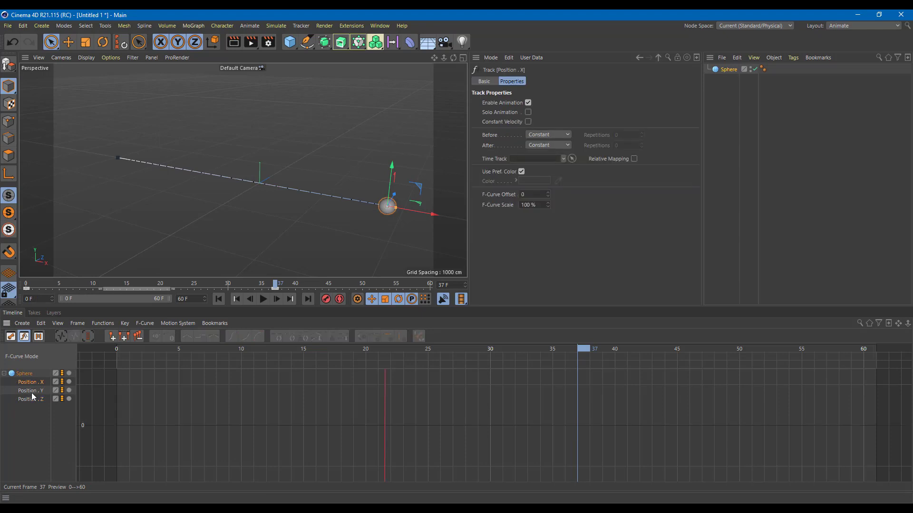
click(29, 398)
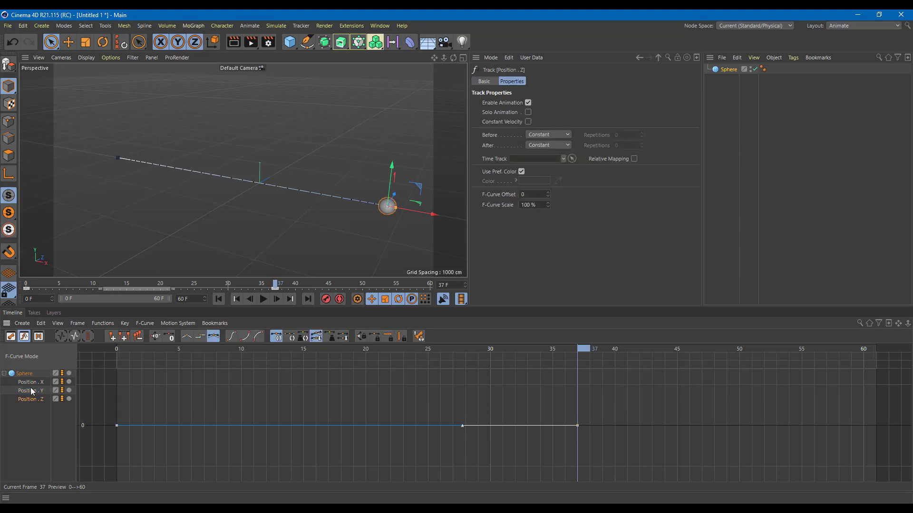
click(333, 412)
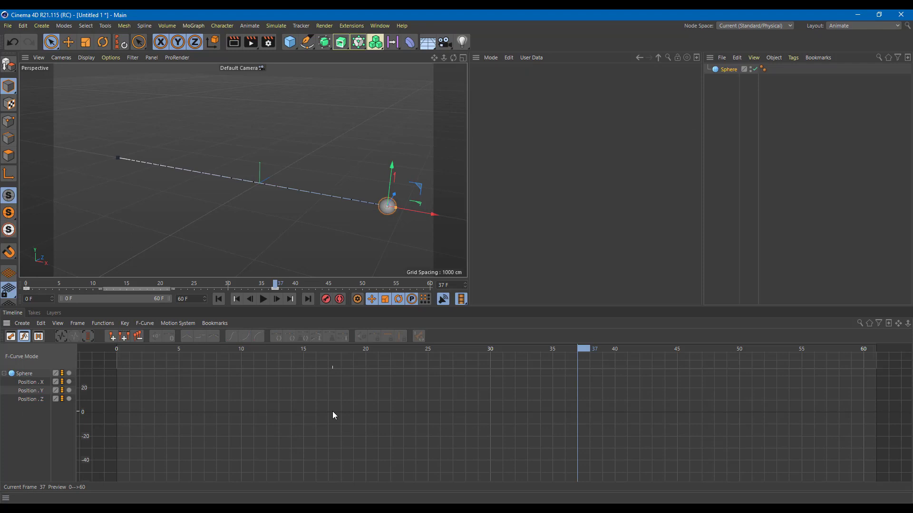
drag(574, 346, 253, 361)
click(33, 382)
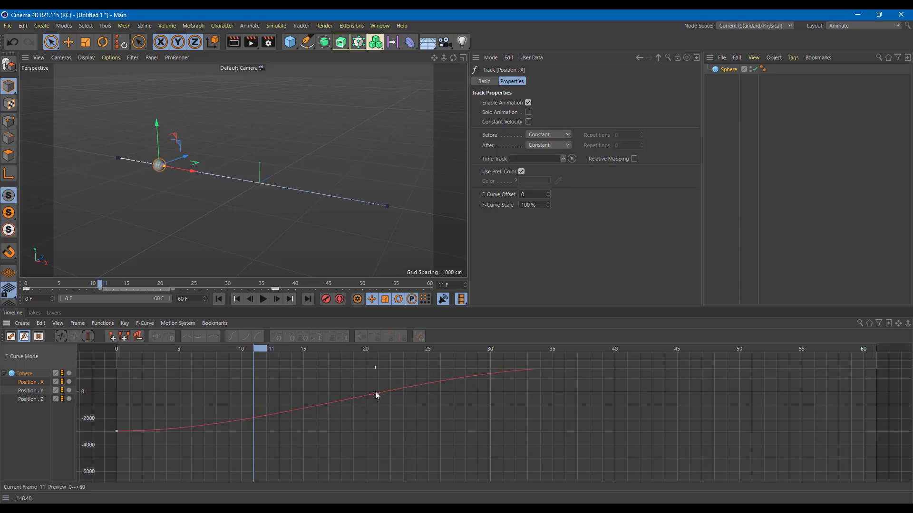
Pull the frame-0 key's tangent down to ease out and adjust the frame-37 tangent for an overshoot.
drag(596, 451, 105, 389)
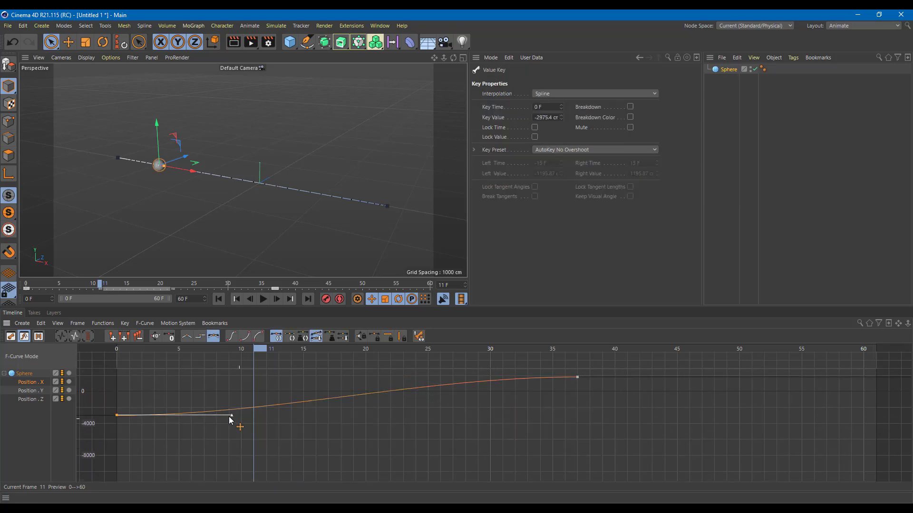
drag(231, 416, 232, 437)
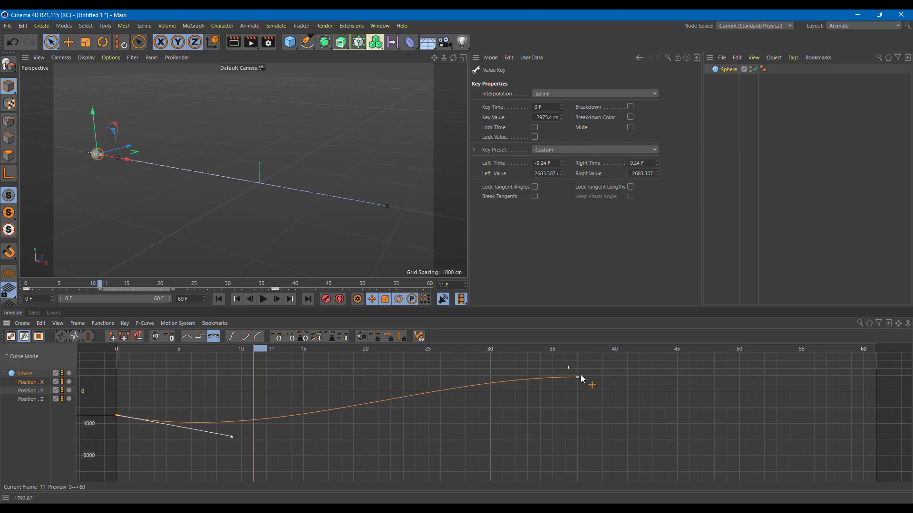
click(576, 378)
drag(463, 380, 460, 372)
middle_drag(460, 373, 458, 437)
click(381, 442)
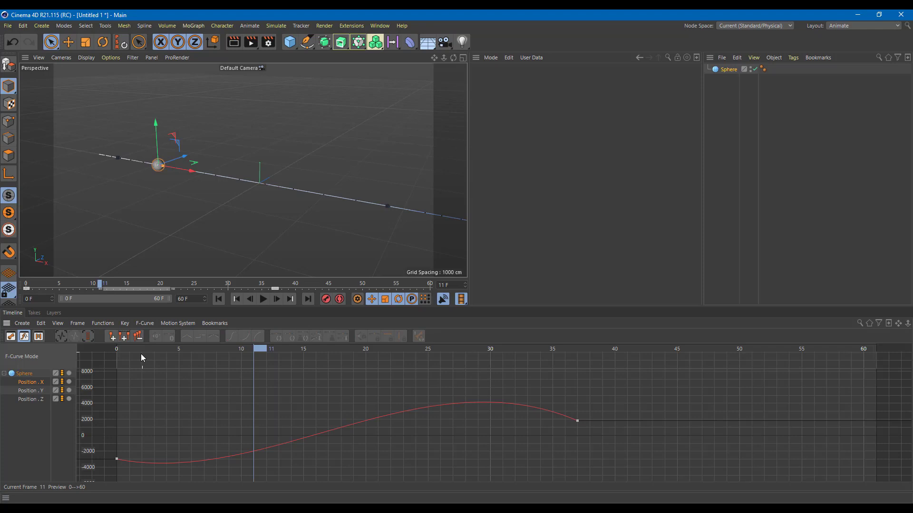
key(shift+f)
key(F8)
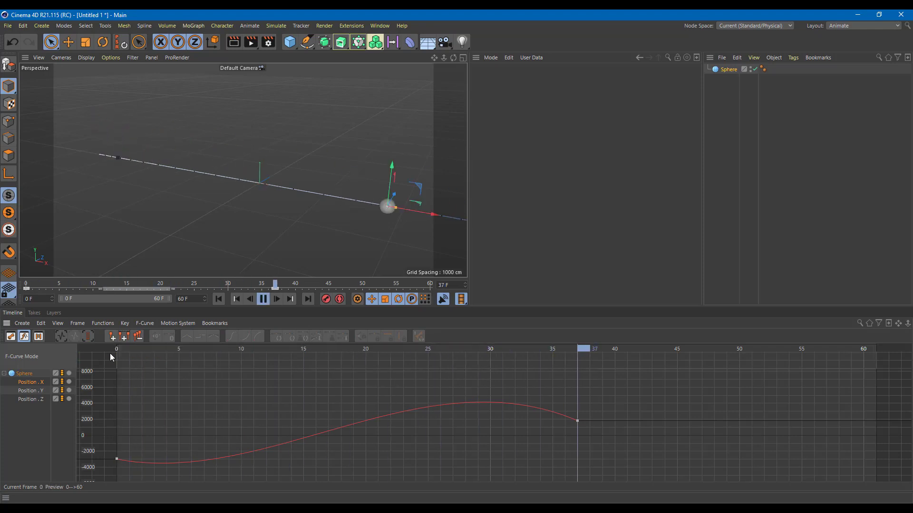
key(F8)
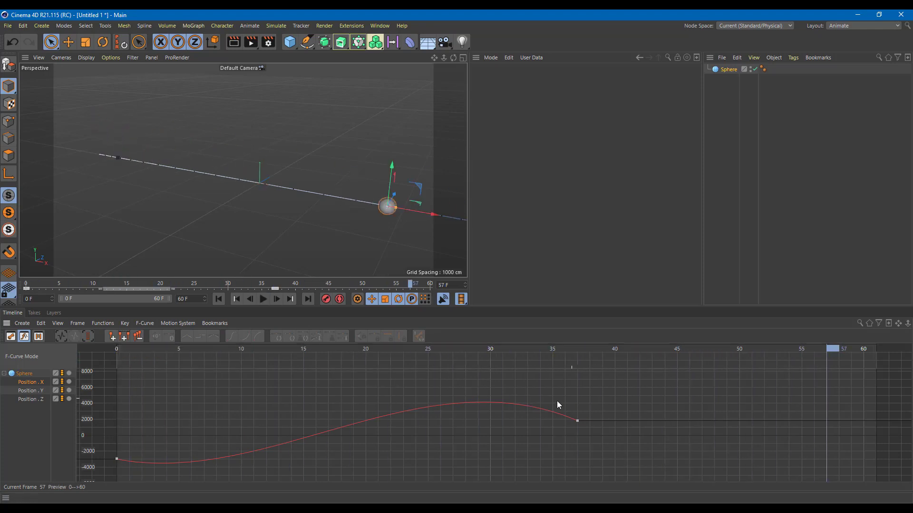